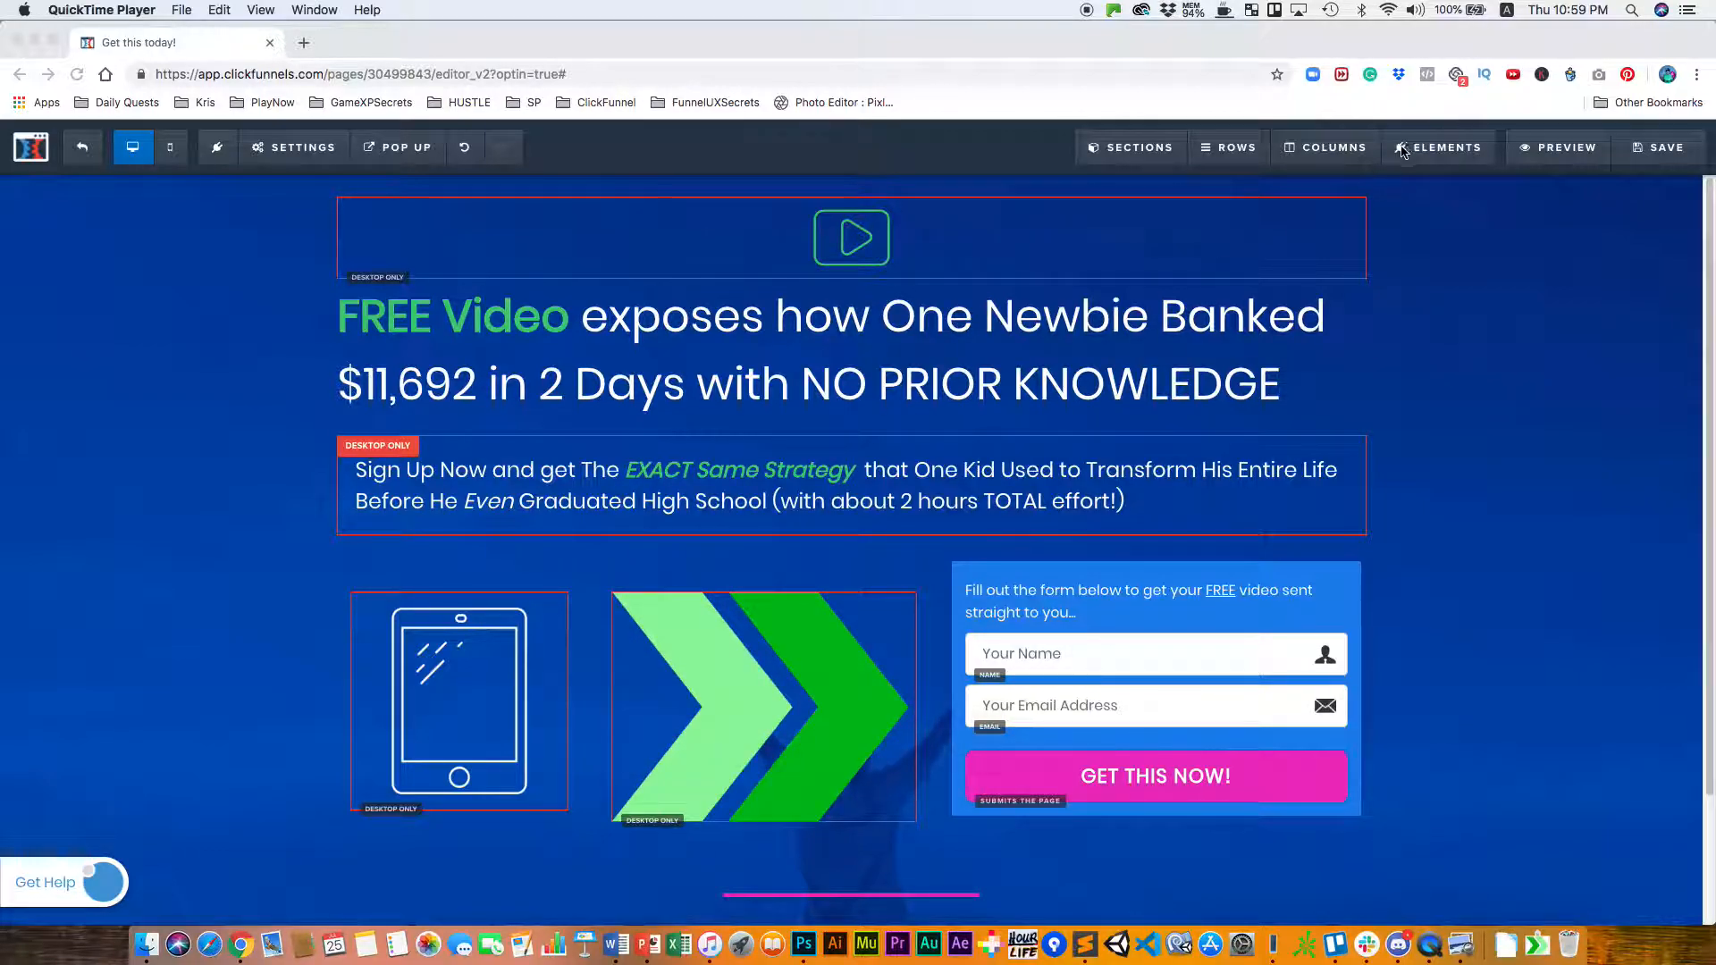
pyautogui.click(1485, 383)
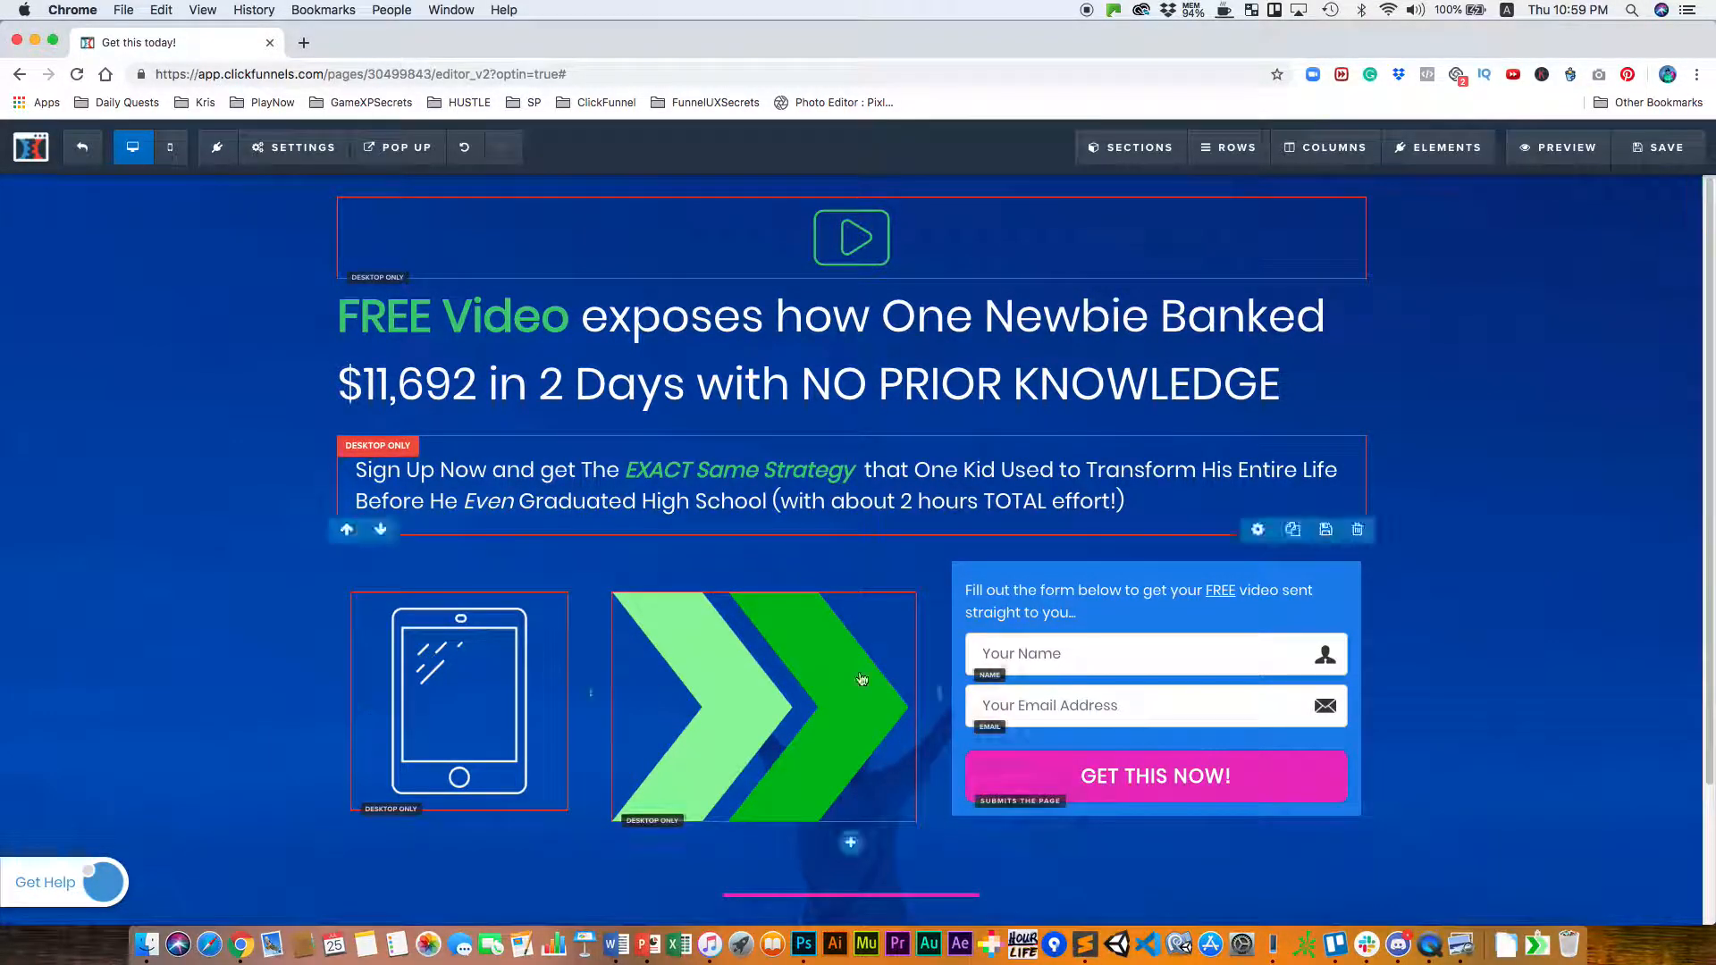
pyautogui.click(1259, 531)
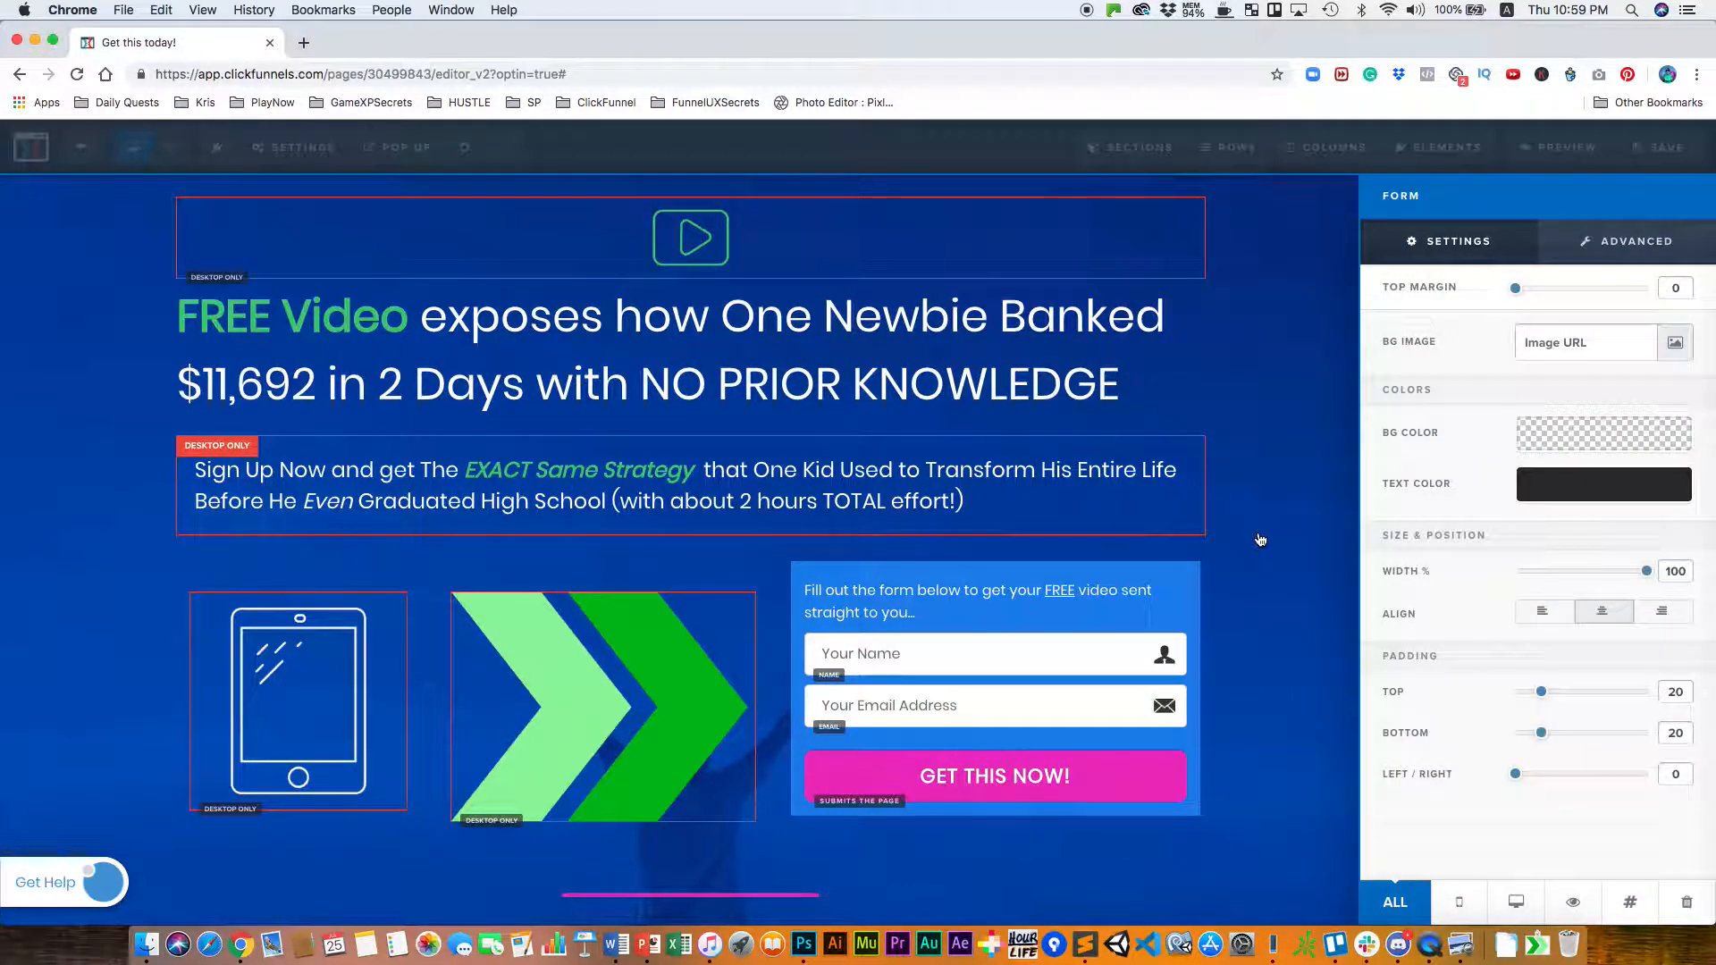
pyautogui.click(1274, 486)
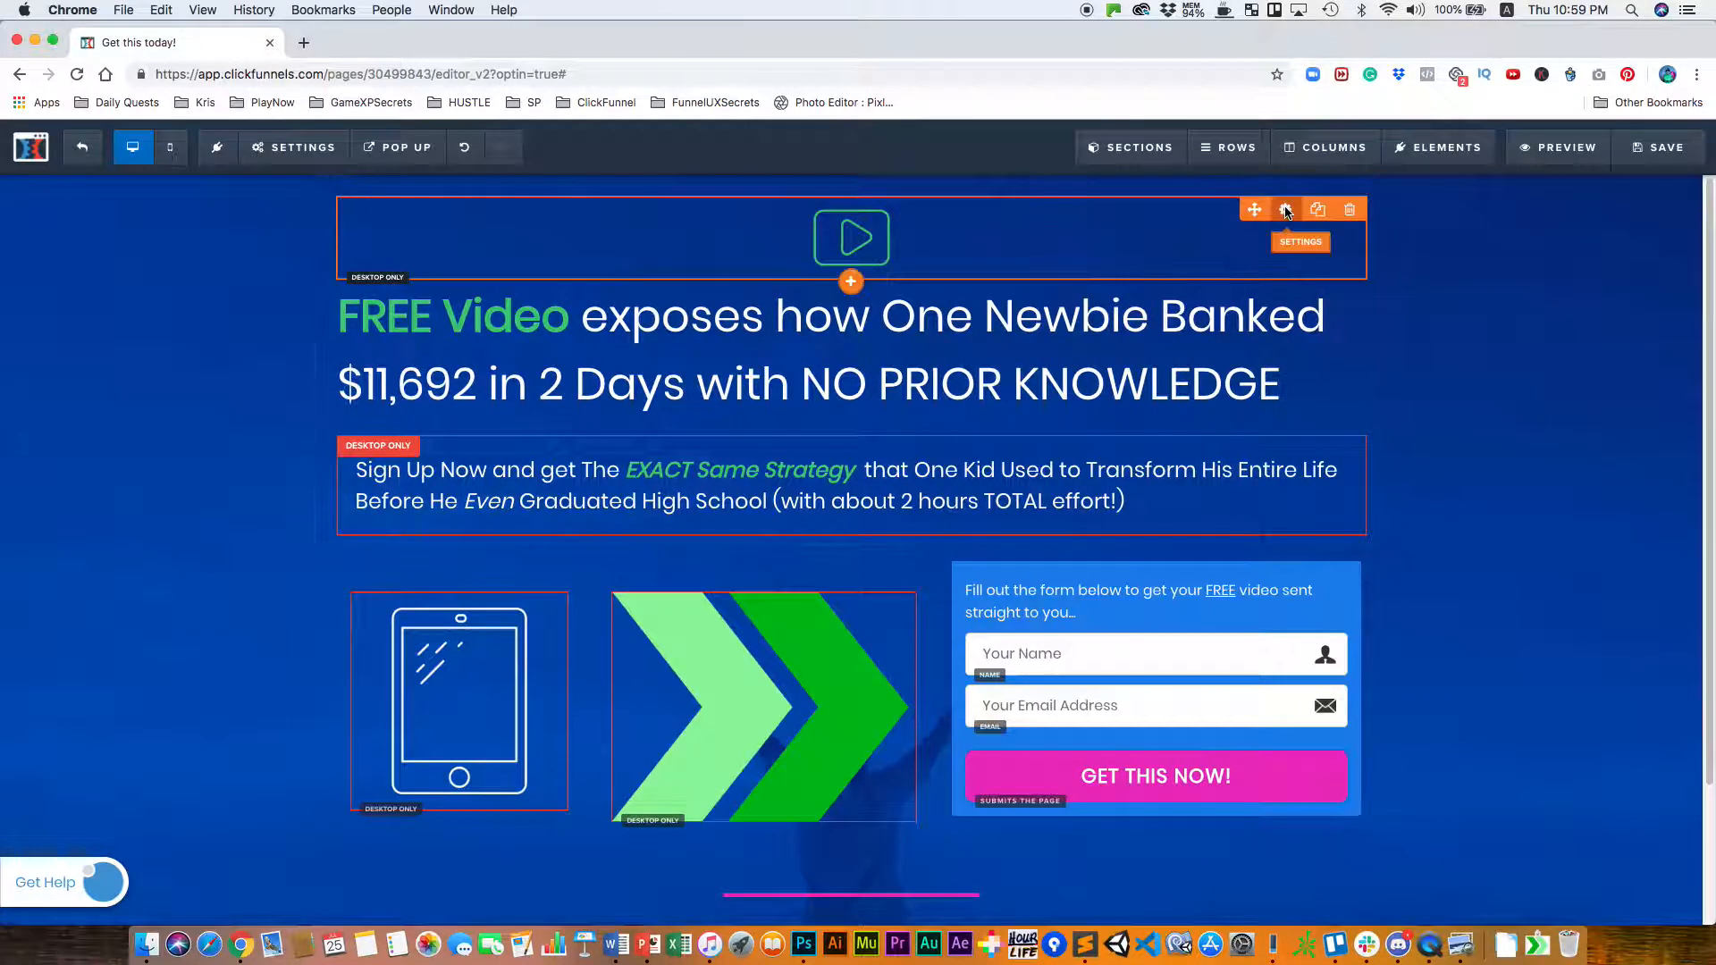
# Set the background color of the form row's 3rd column to the recently used green #42ca7a.
pyautogui.click(1330, 150)
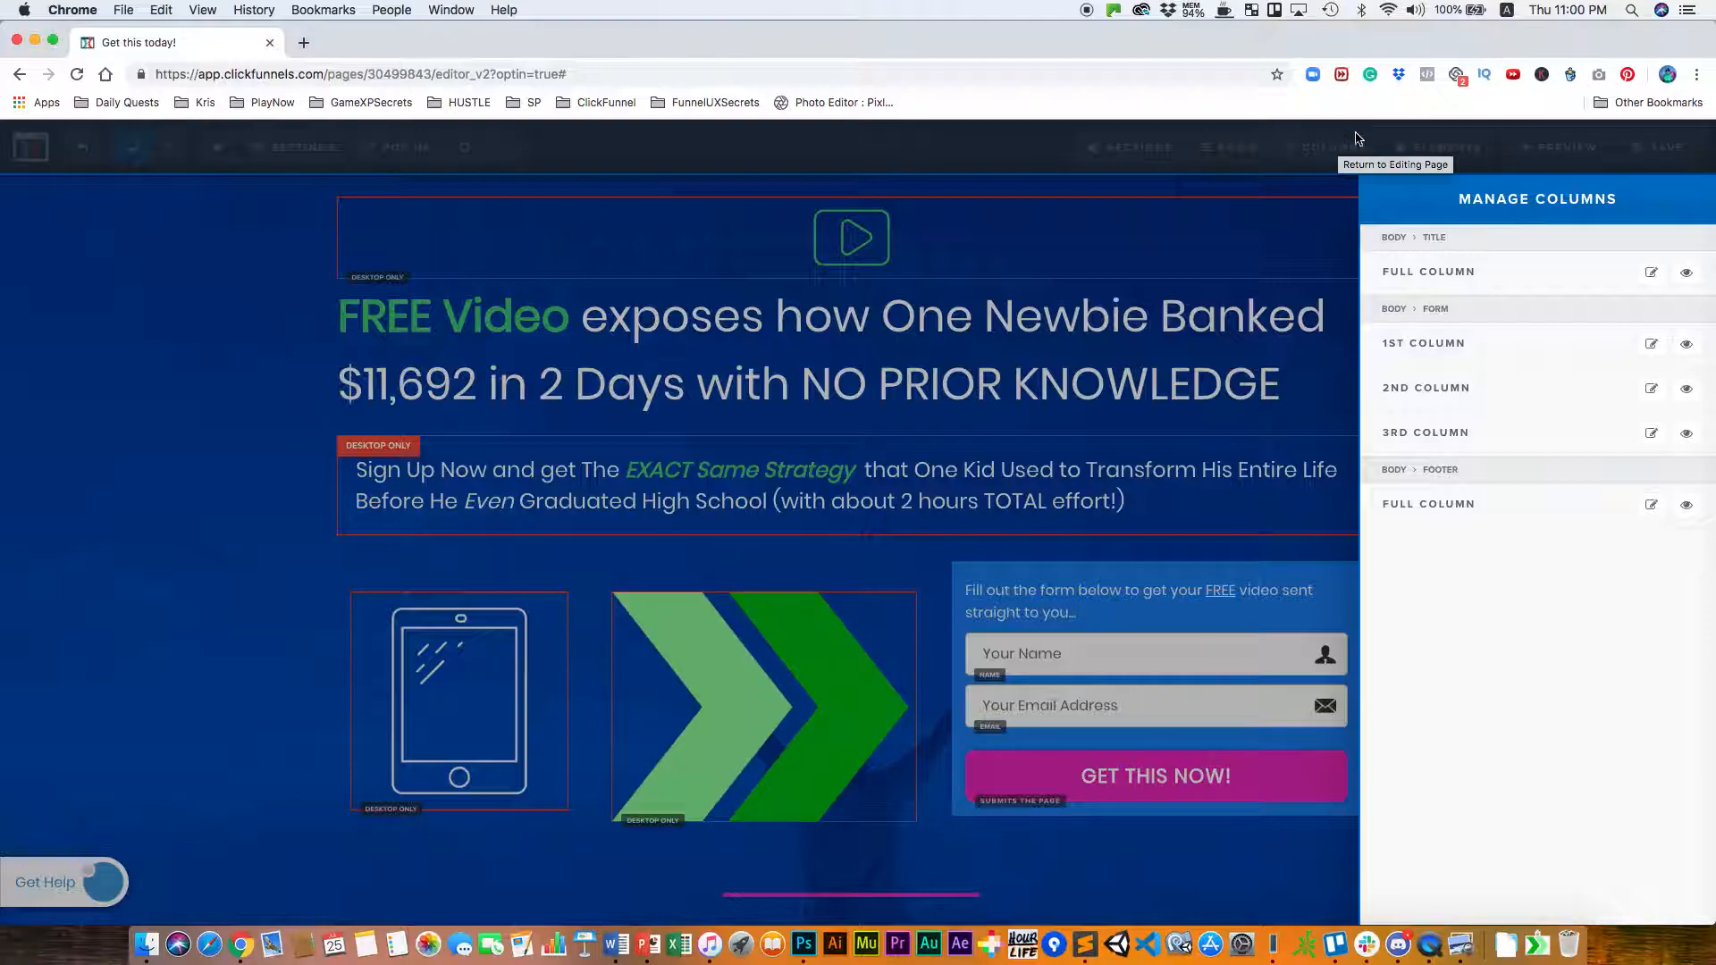
pyautogui.scroll(-2, 1483, 447)
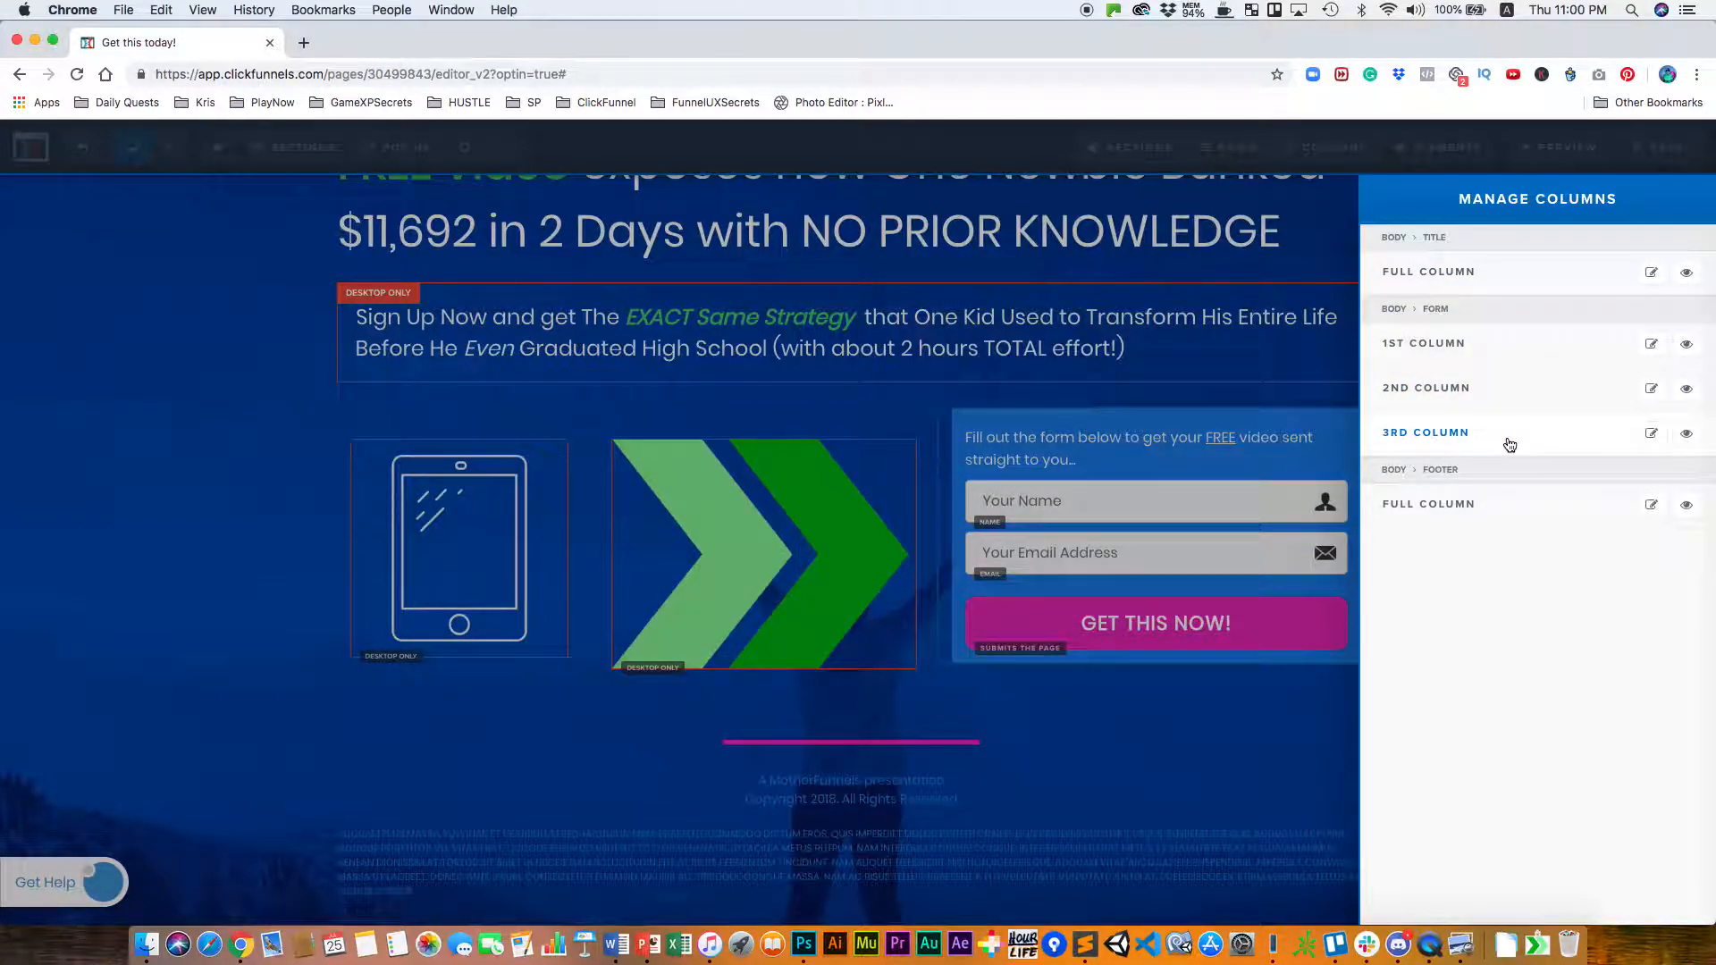
pyautogui.click(1463, 438)
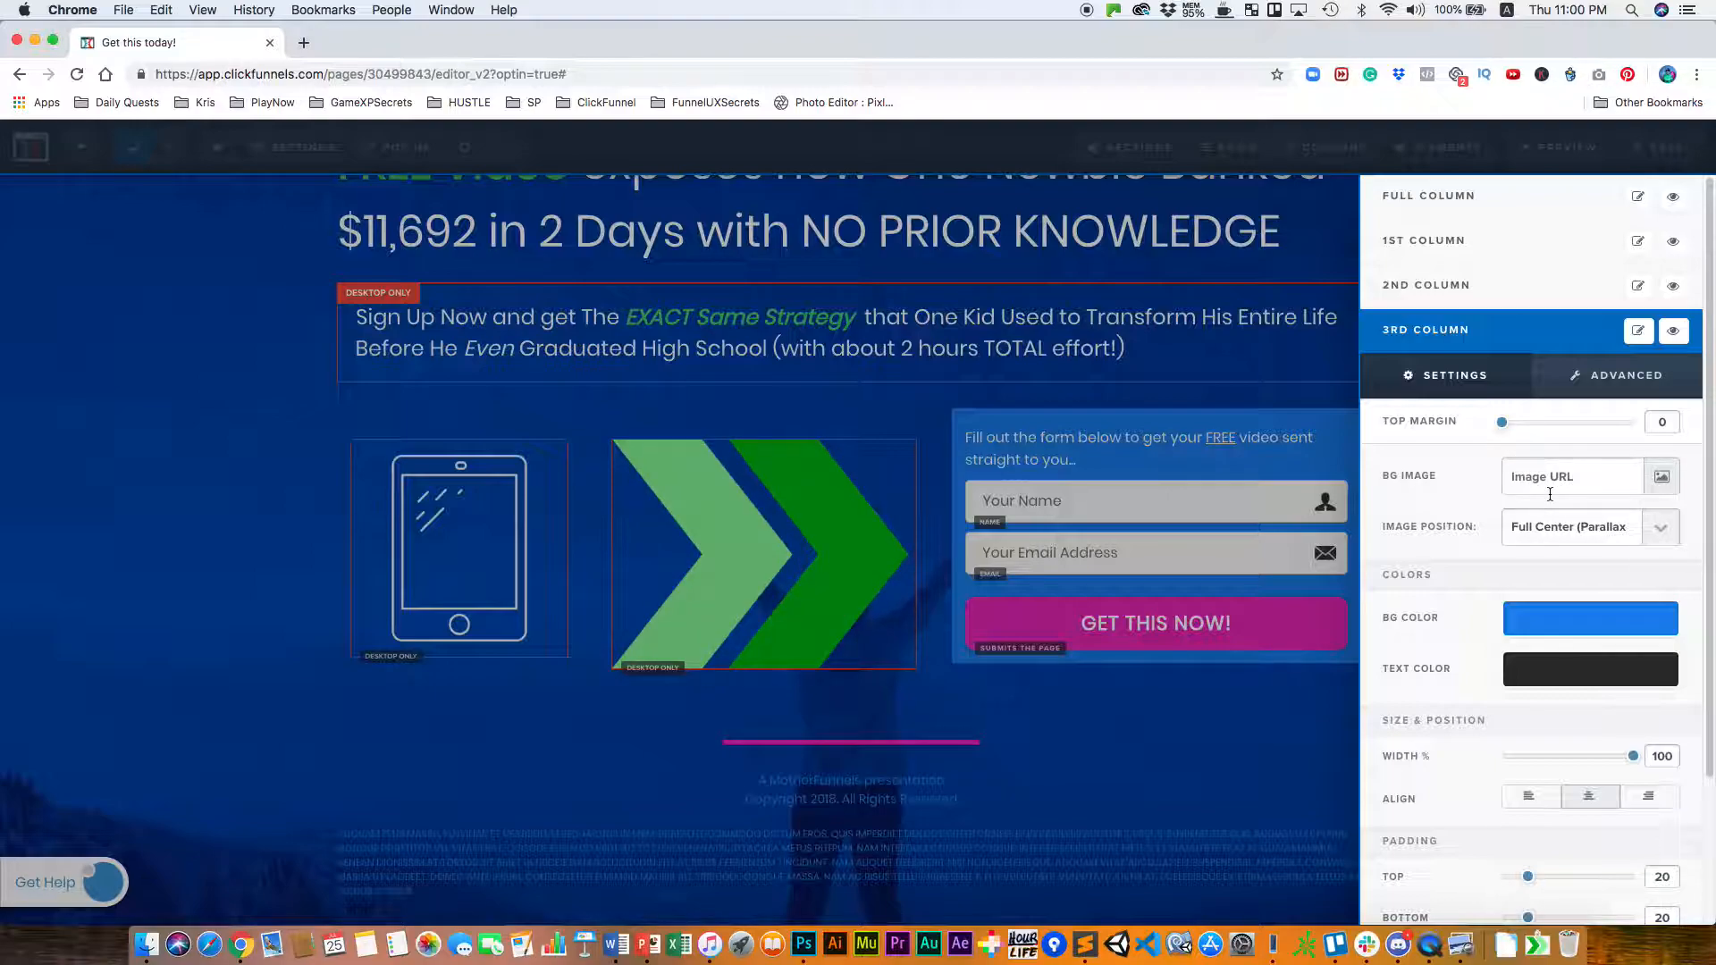
pyautogui.click(1558, 626)
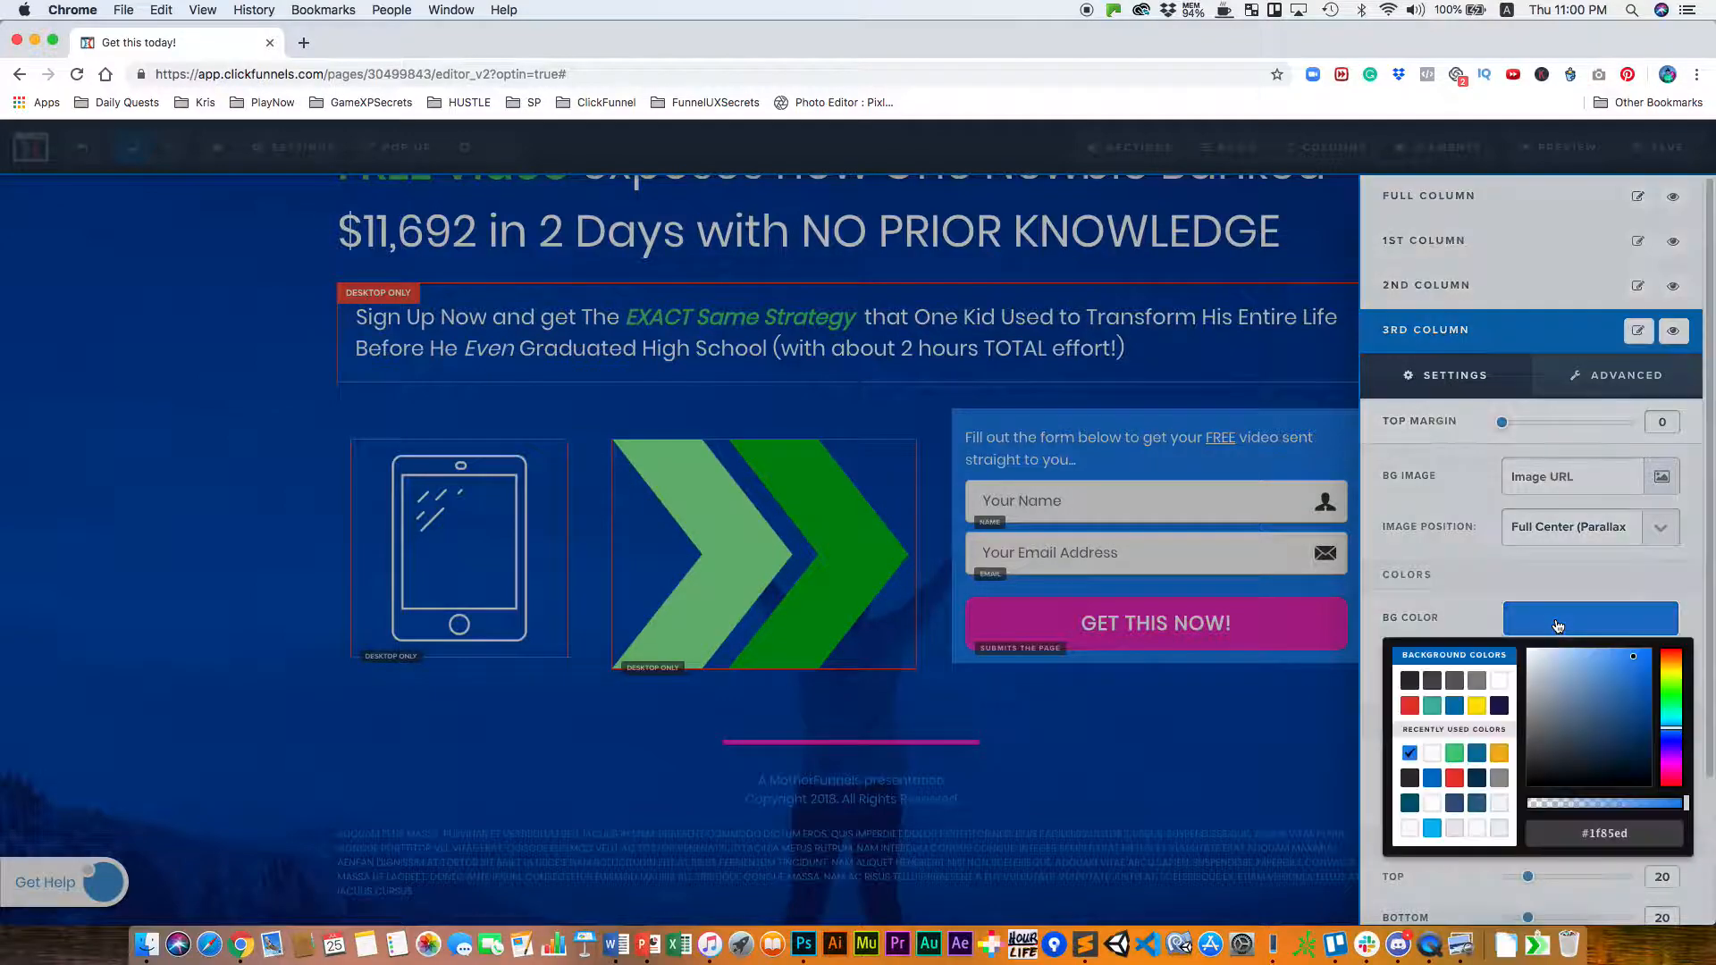
pyautogui.click(1457, 756)
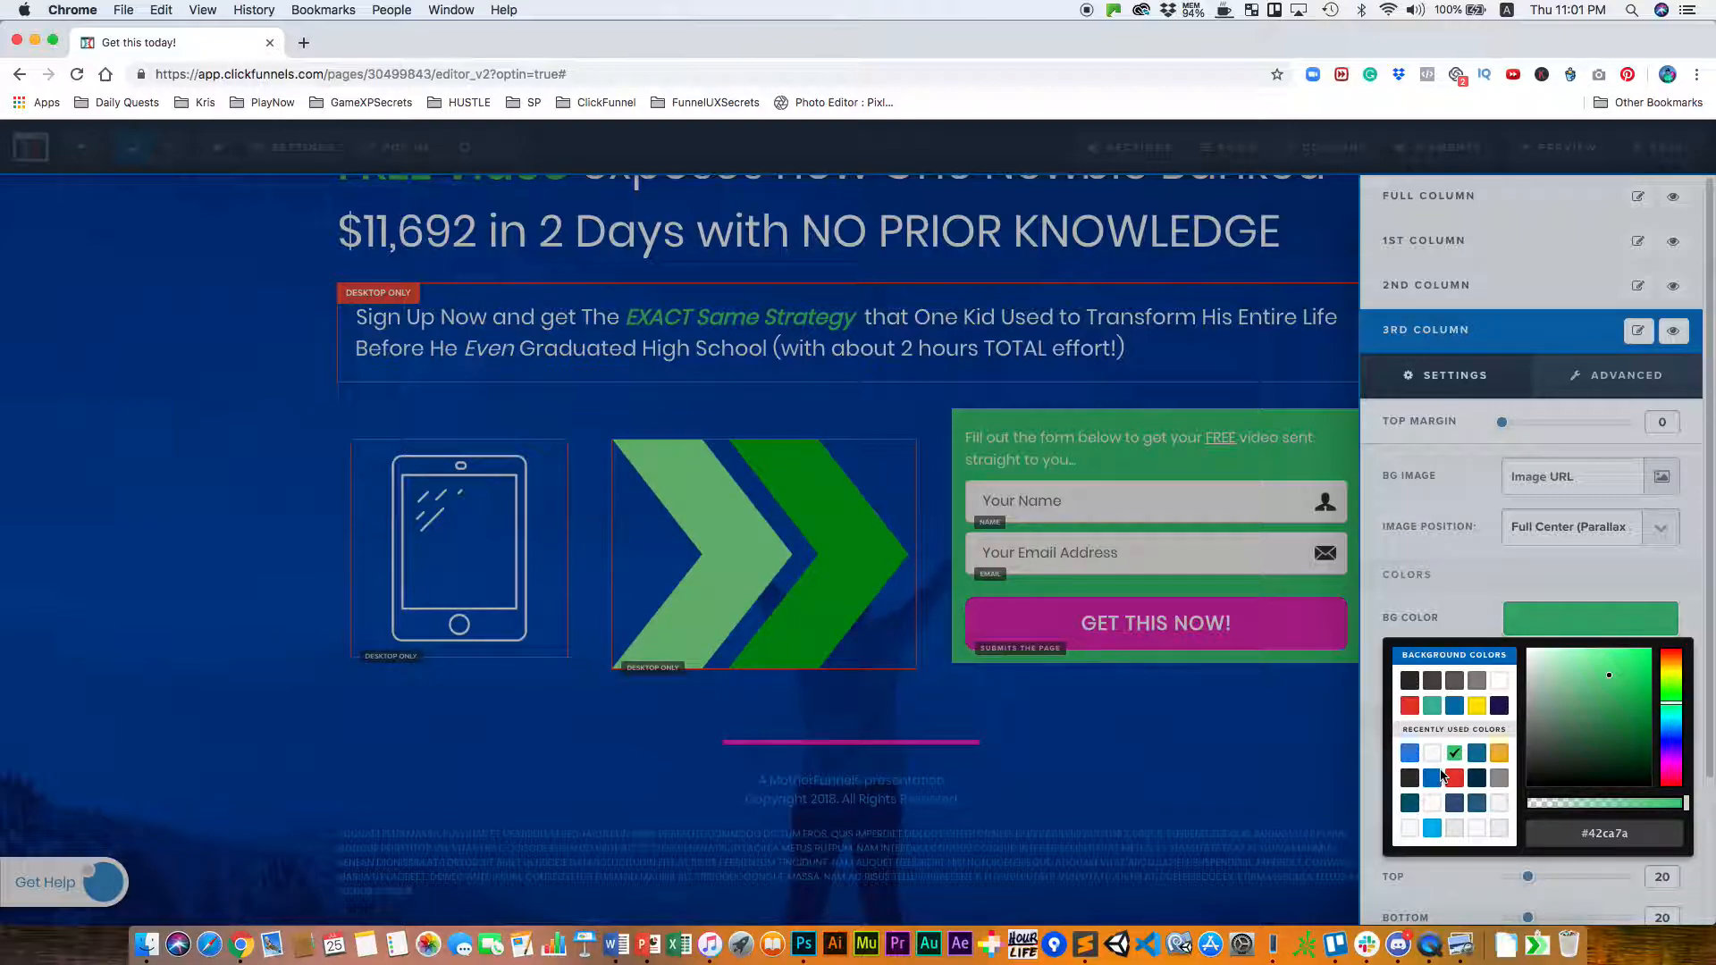
pyautogui.click(1226, 736)
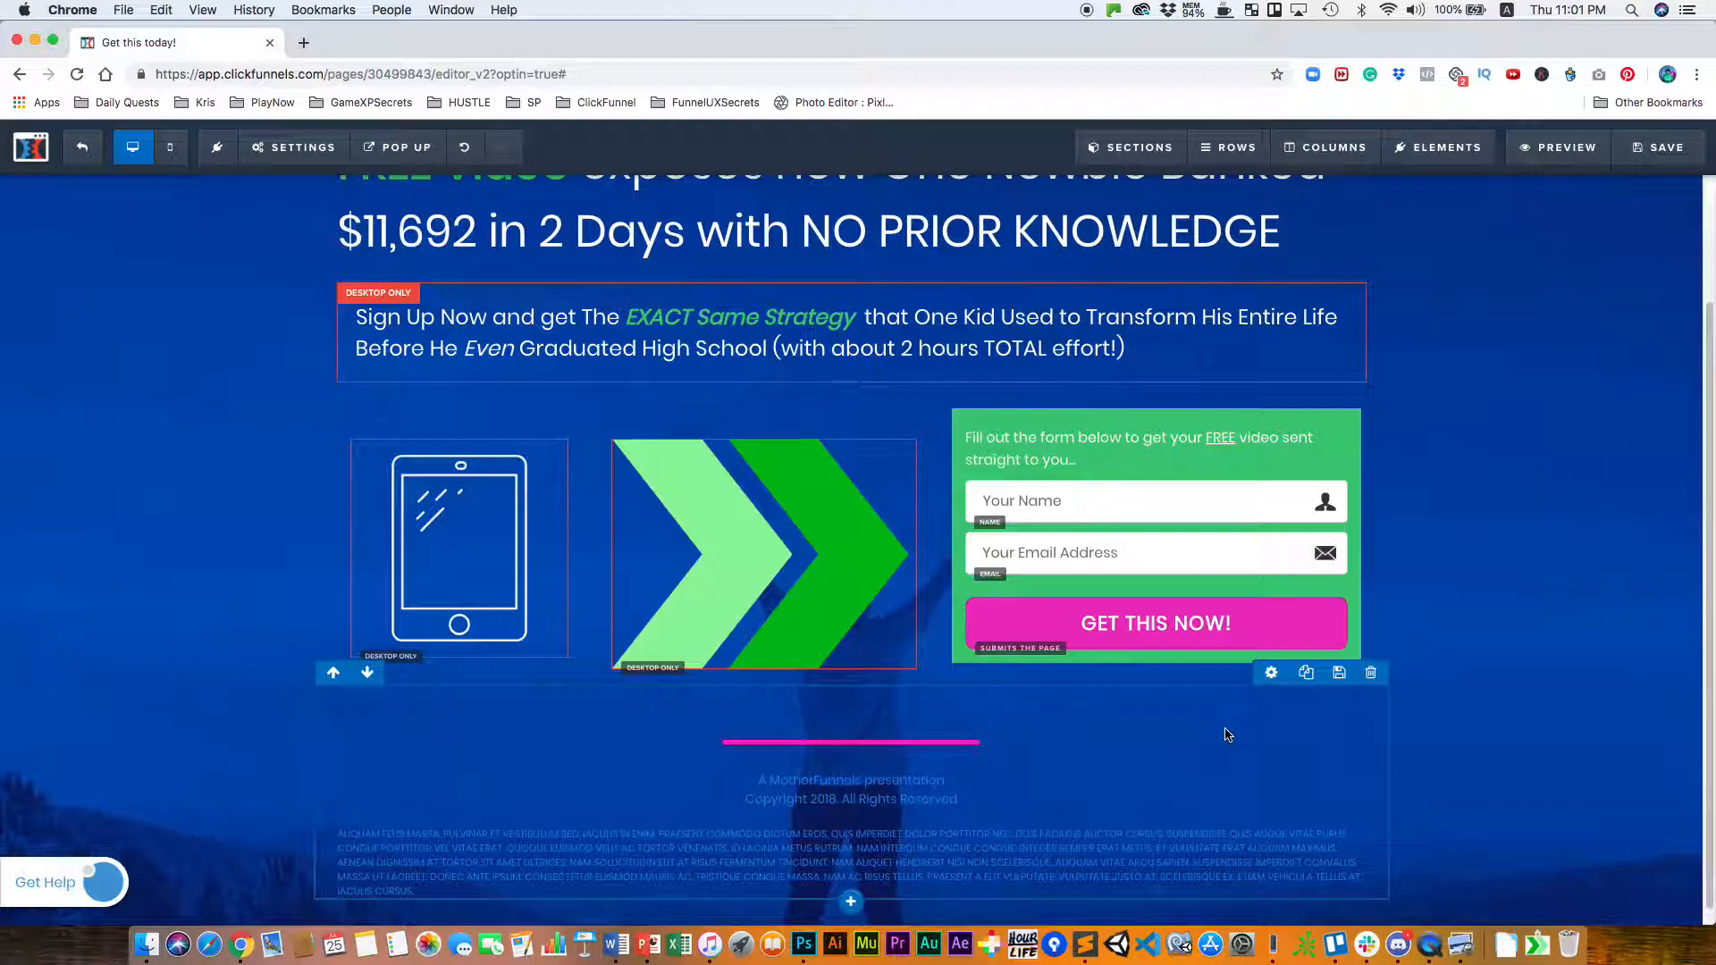
# Compare the page's mobile layout with its desktop layout, examining the order of the images and the form.
pyautogui.click(183, 156)
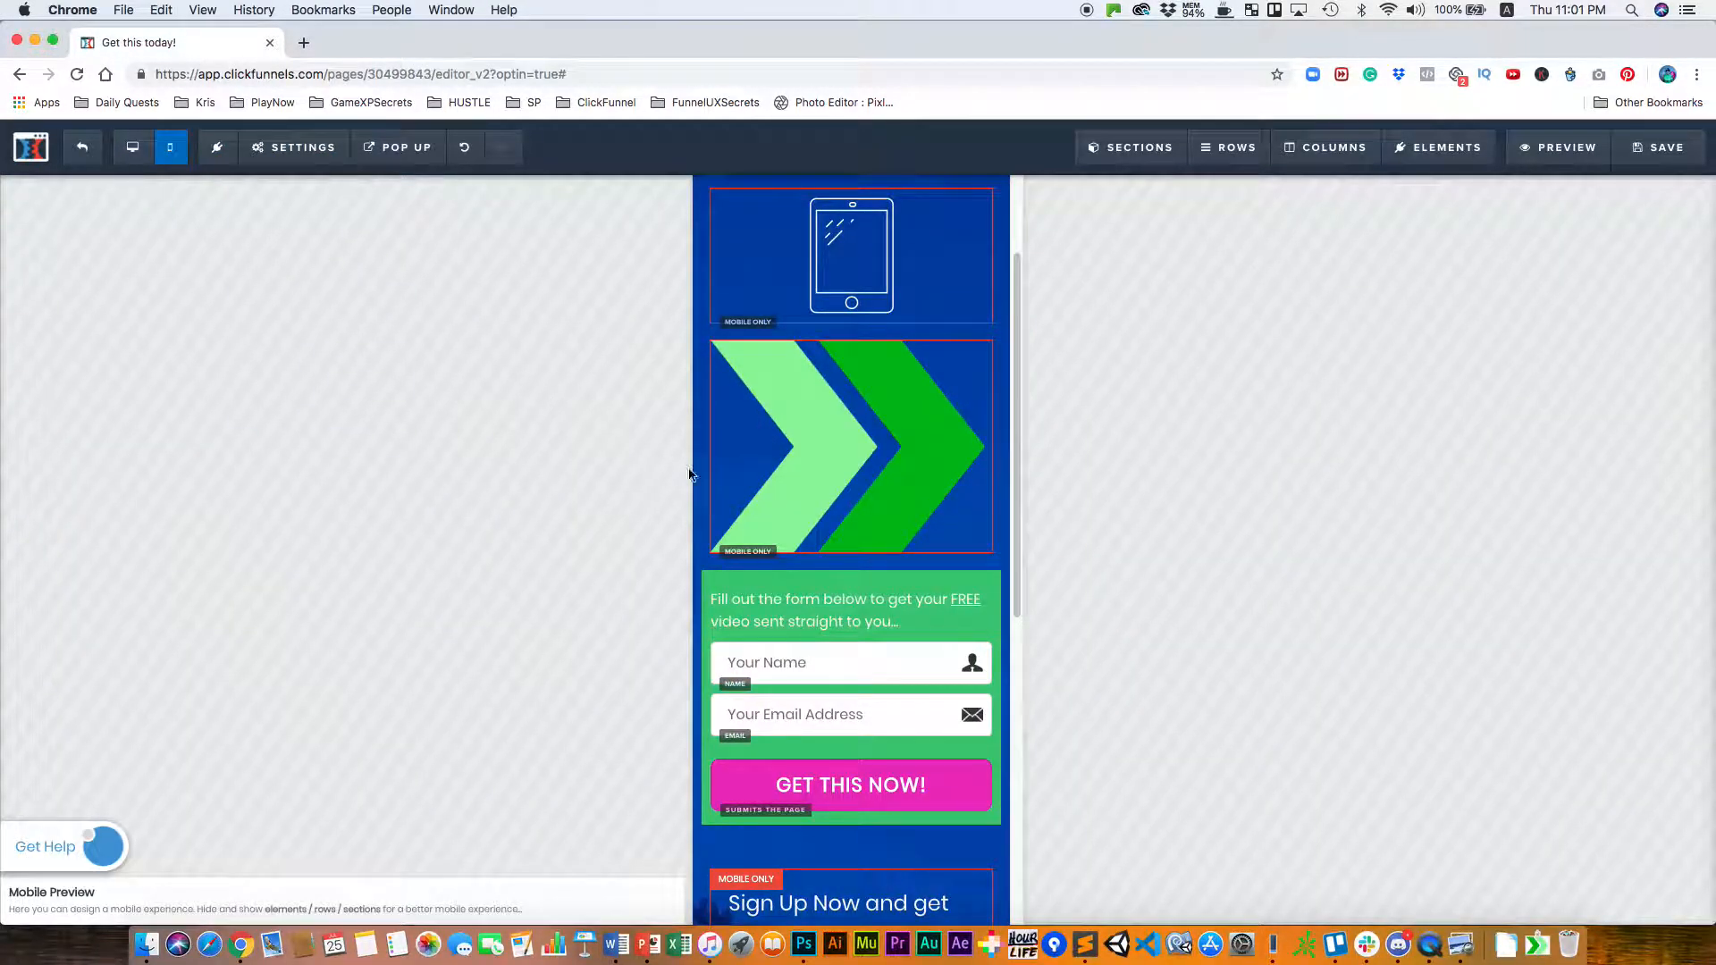
pyautogui.scroll(3, 851, 447)
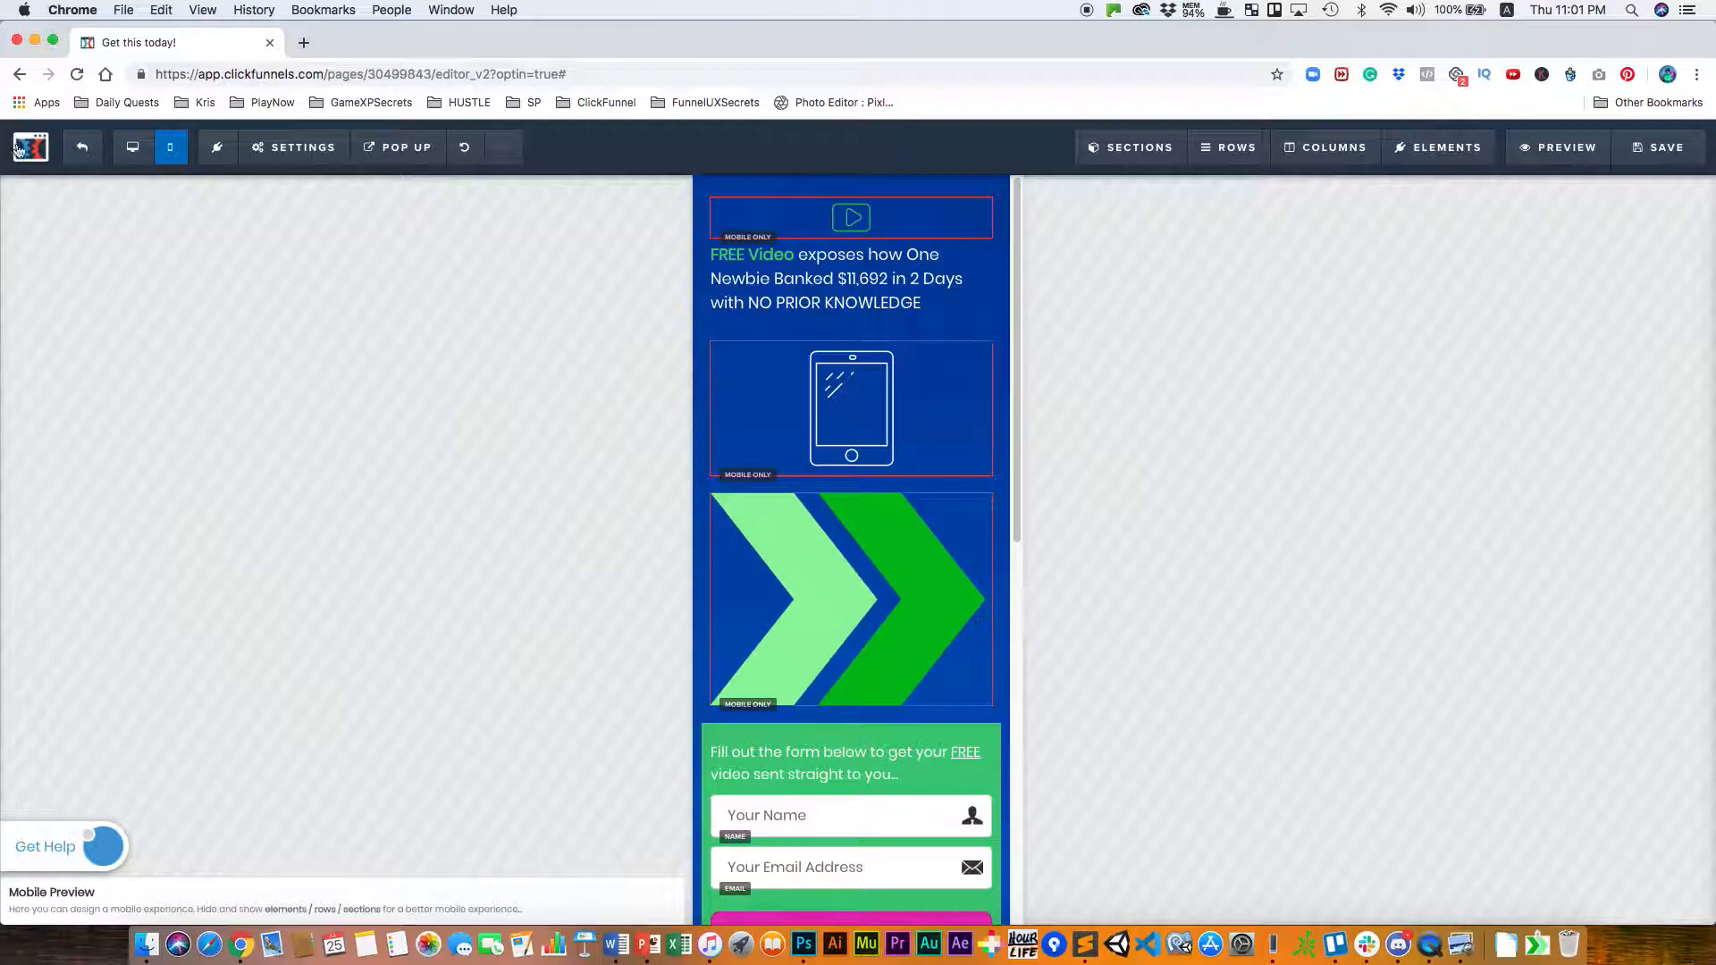
pyautogui.click(133, 148)
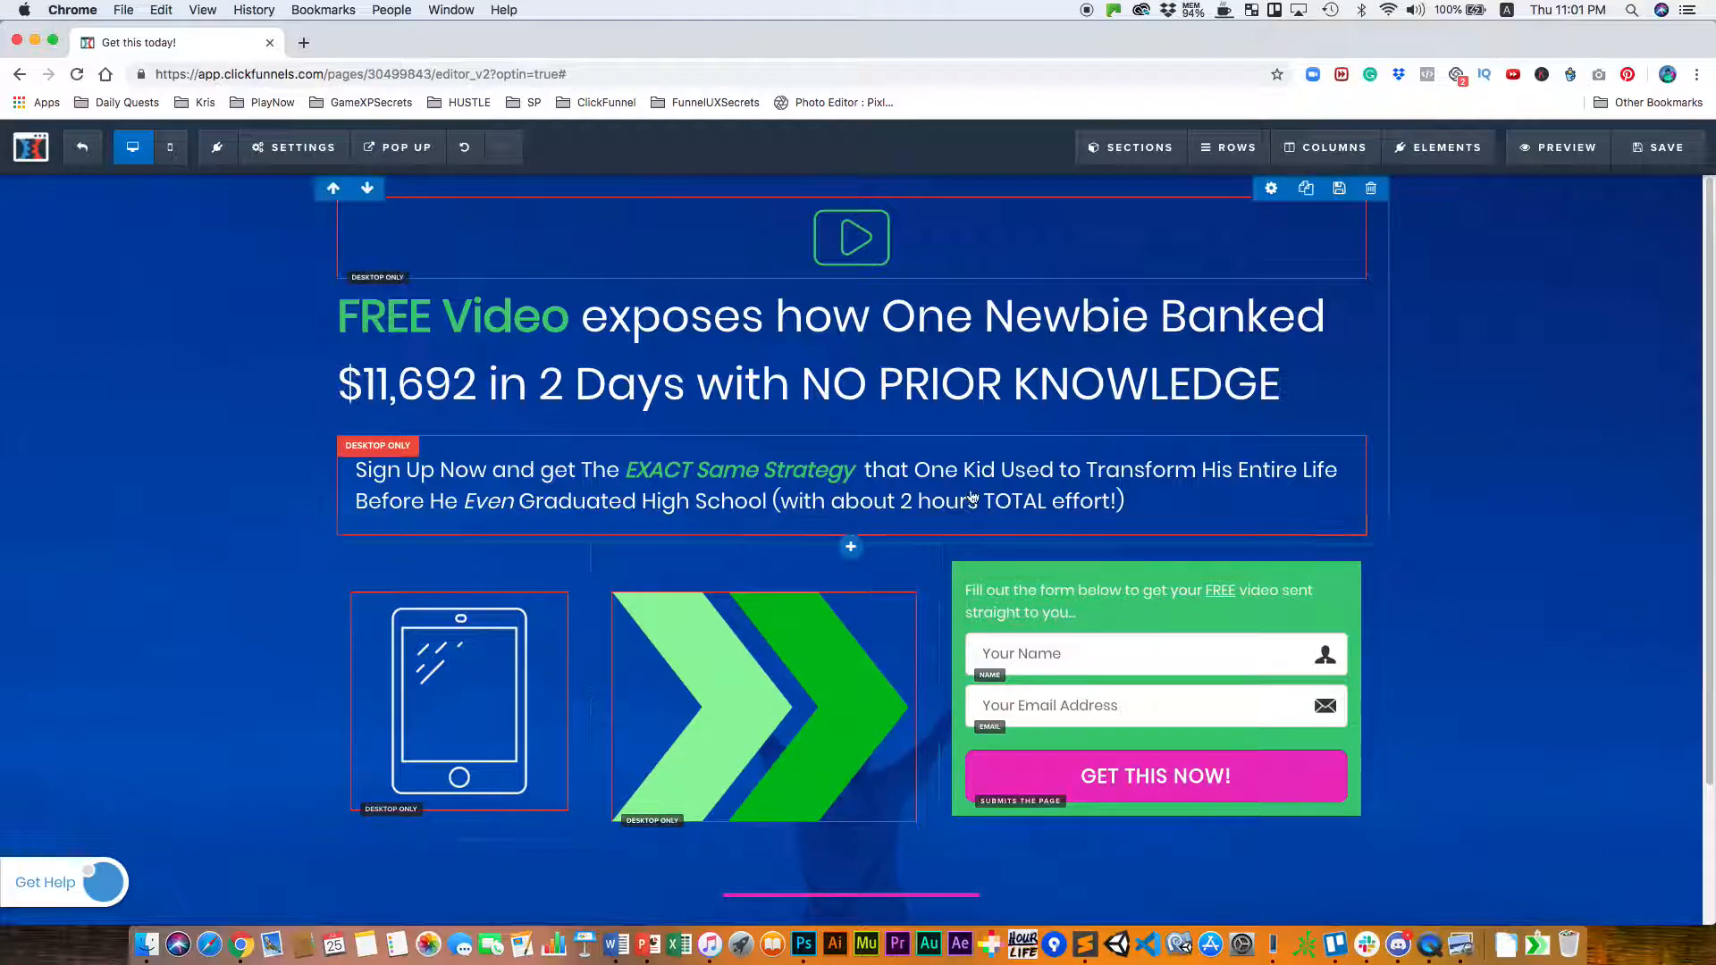
pyautogui.click(169, 148)
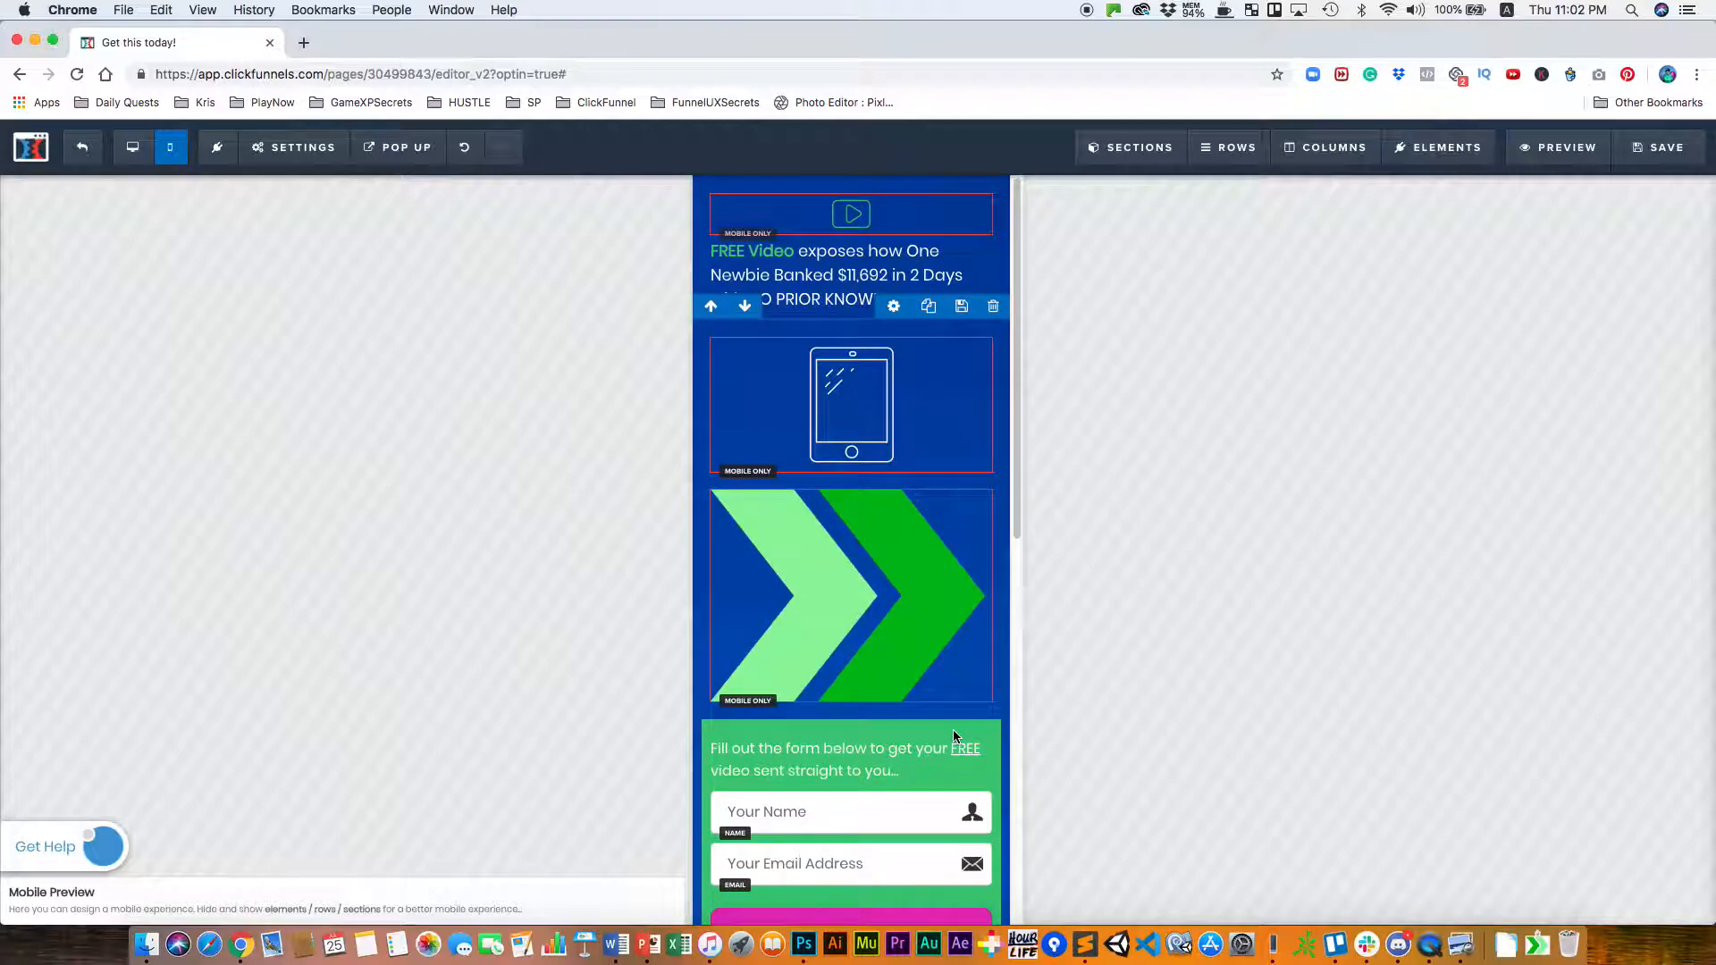
pyautogui.scroll(-1, 952, 730)
pyautogui.scroll(-1, 961, 731)
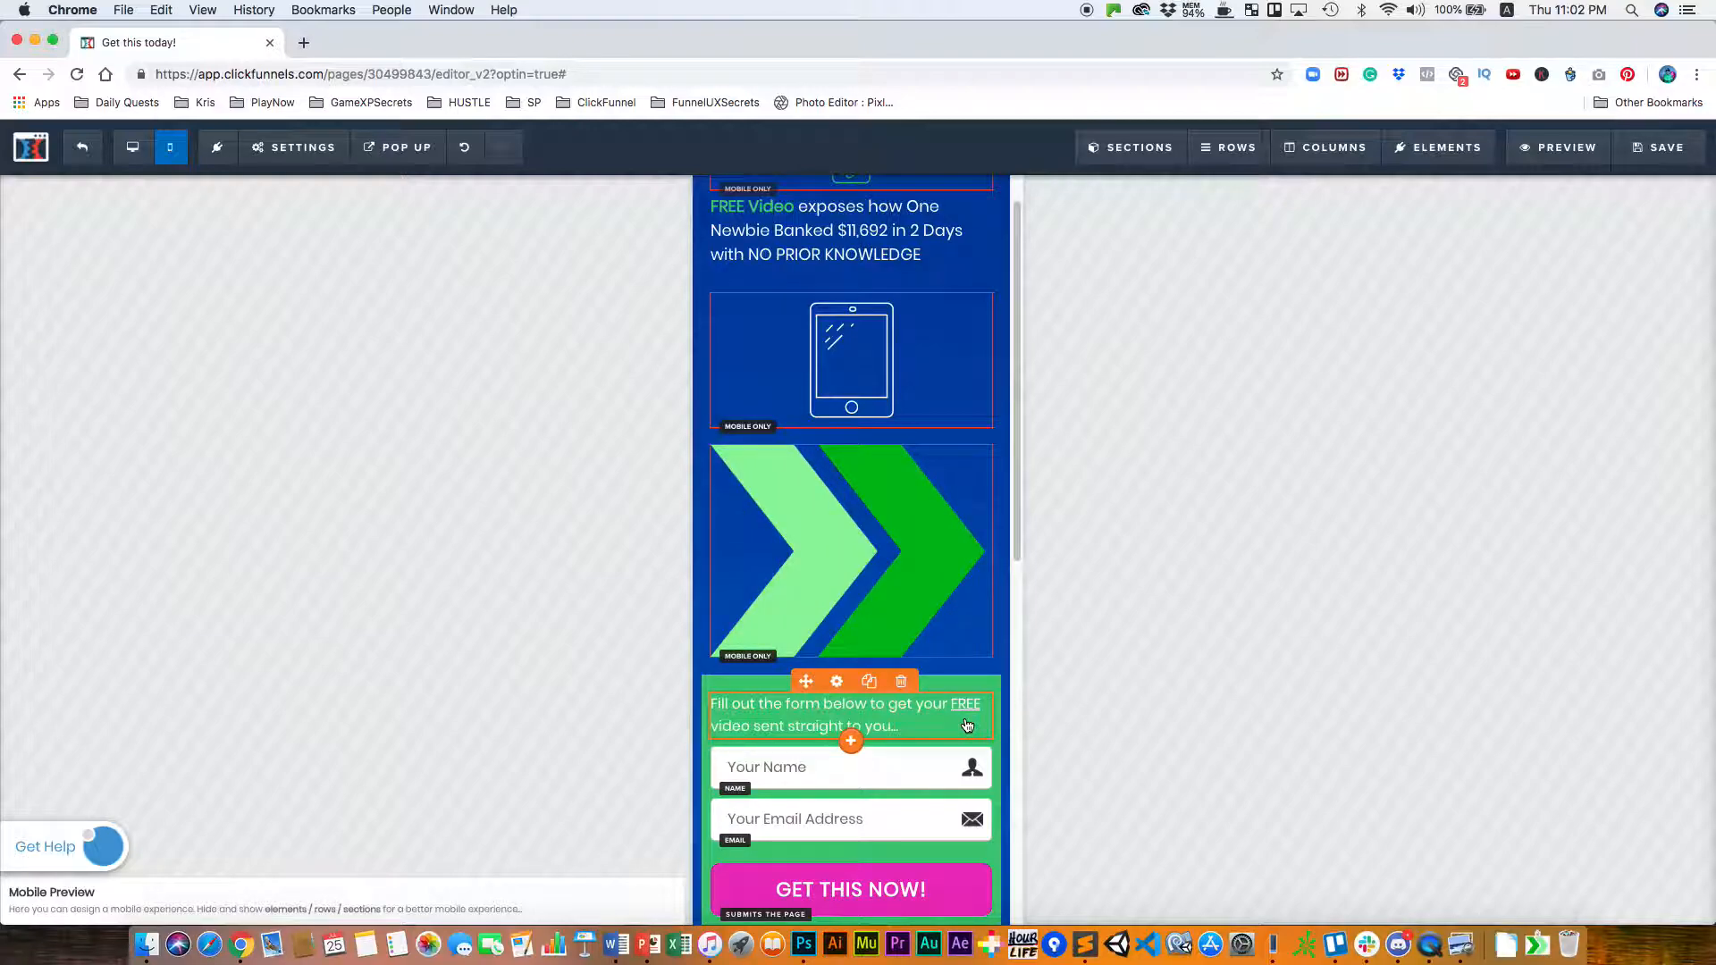
pyautogui.scroll(2, 964, 464)
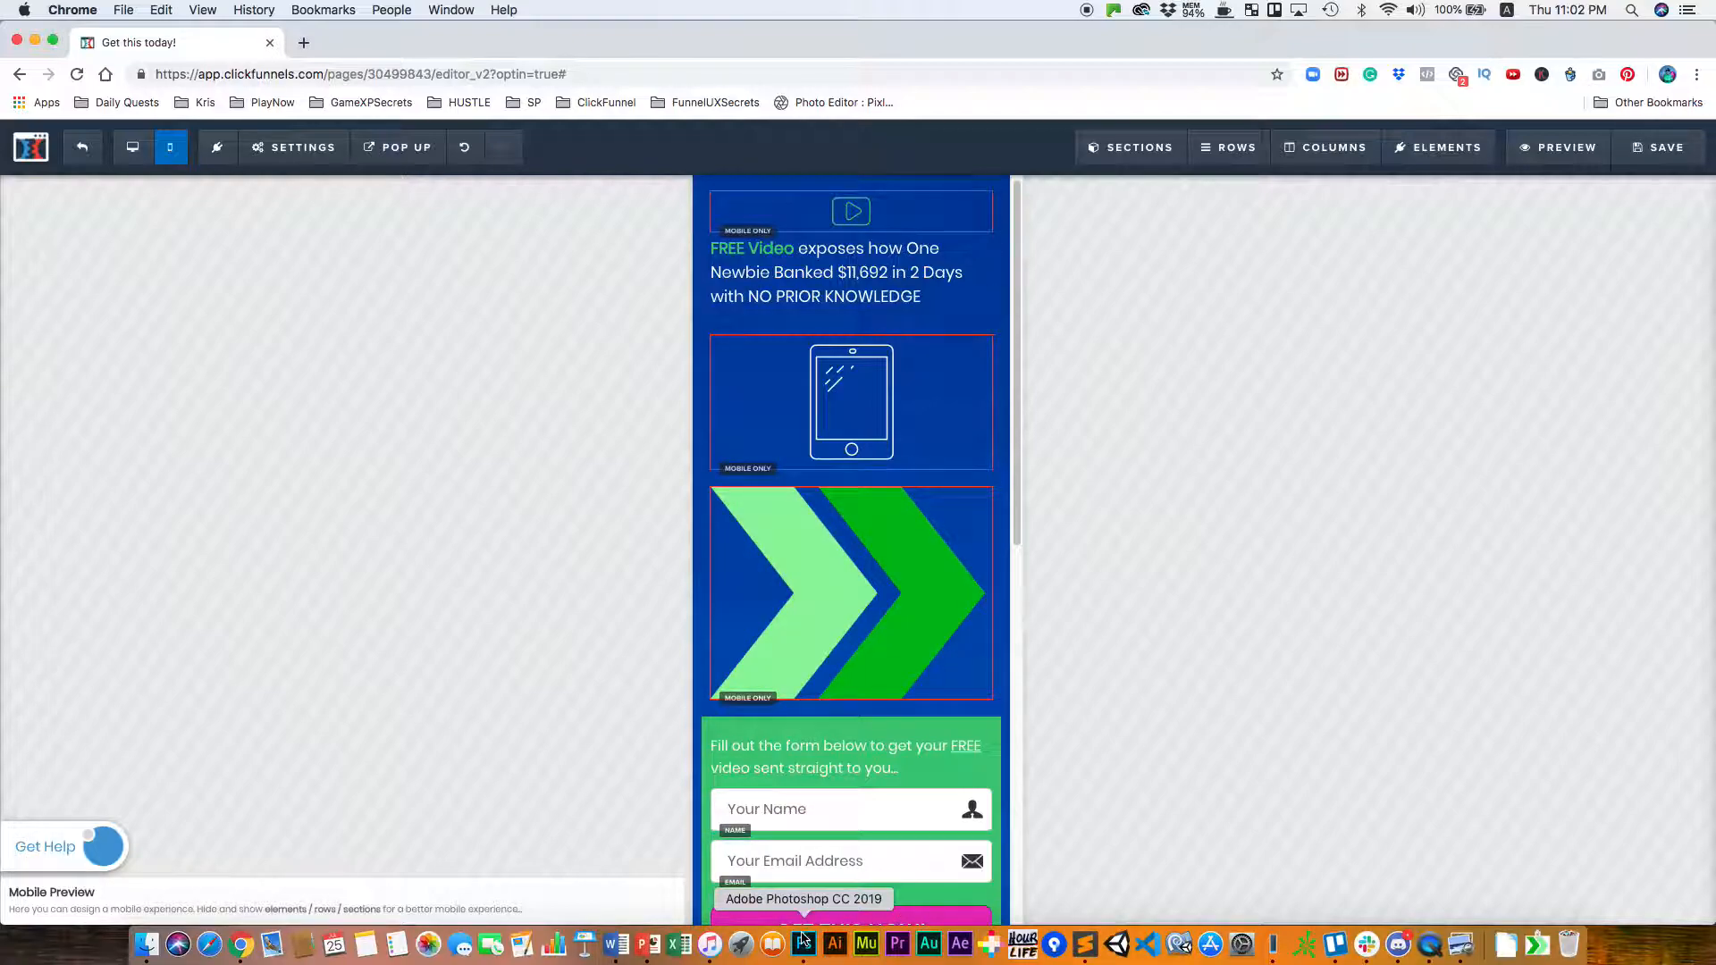
# Switch to Photoshop, play the downward green arrow's frame animation, and return to the page editor in Chrome.
pyautogui.click(803, 943)
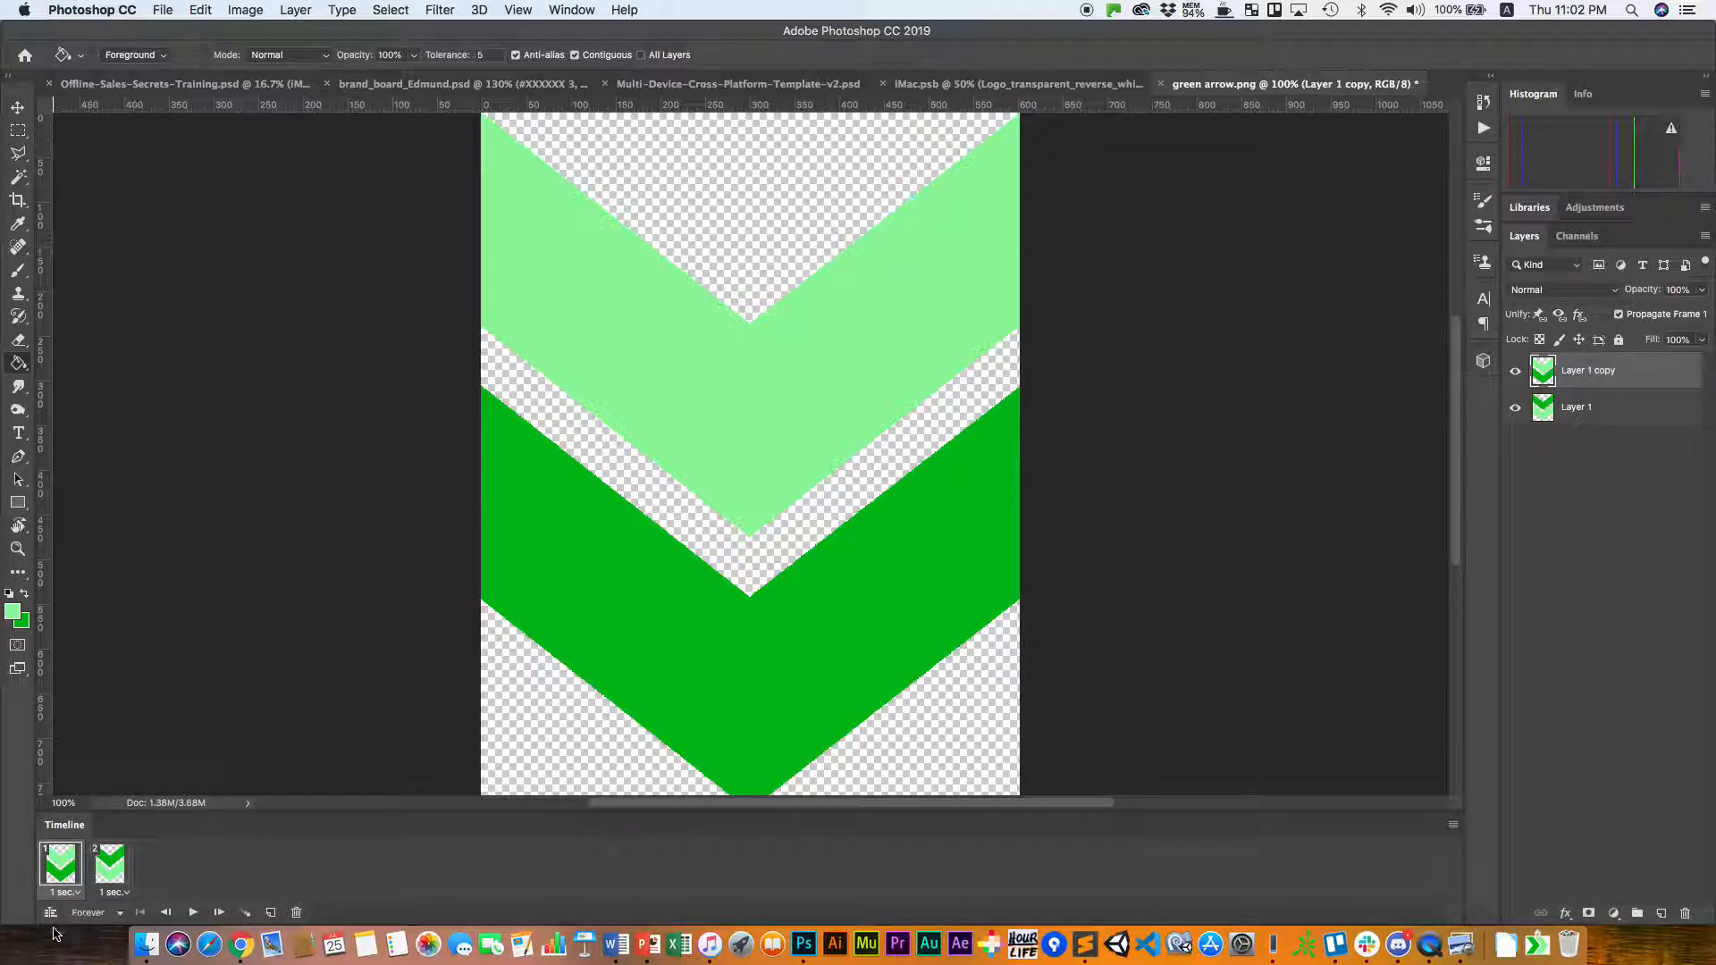
pyautogui.click(193, 913)
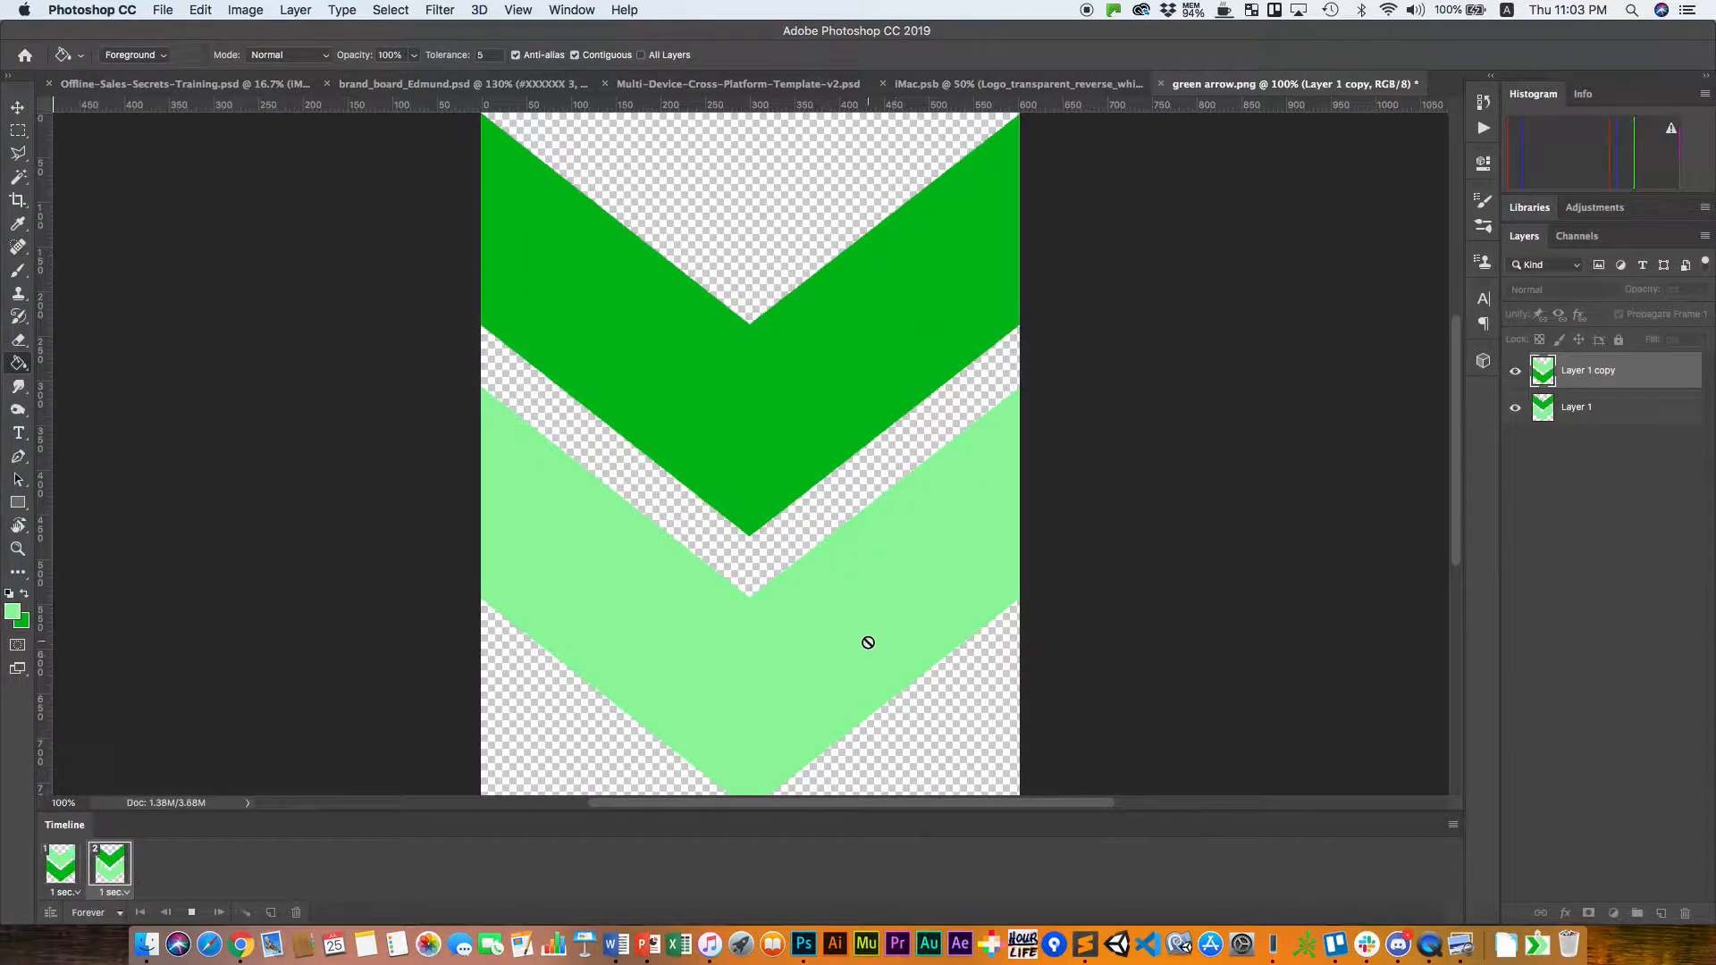
pyautogui.hotkey('ctrl', 'Up')
pyautogui.click(1316, 100)
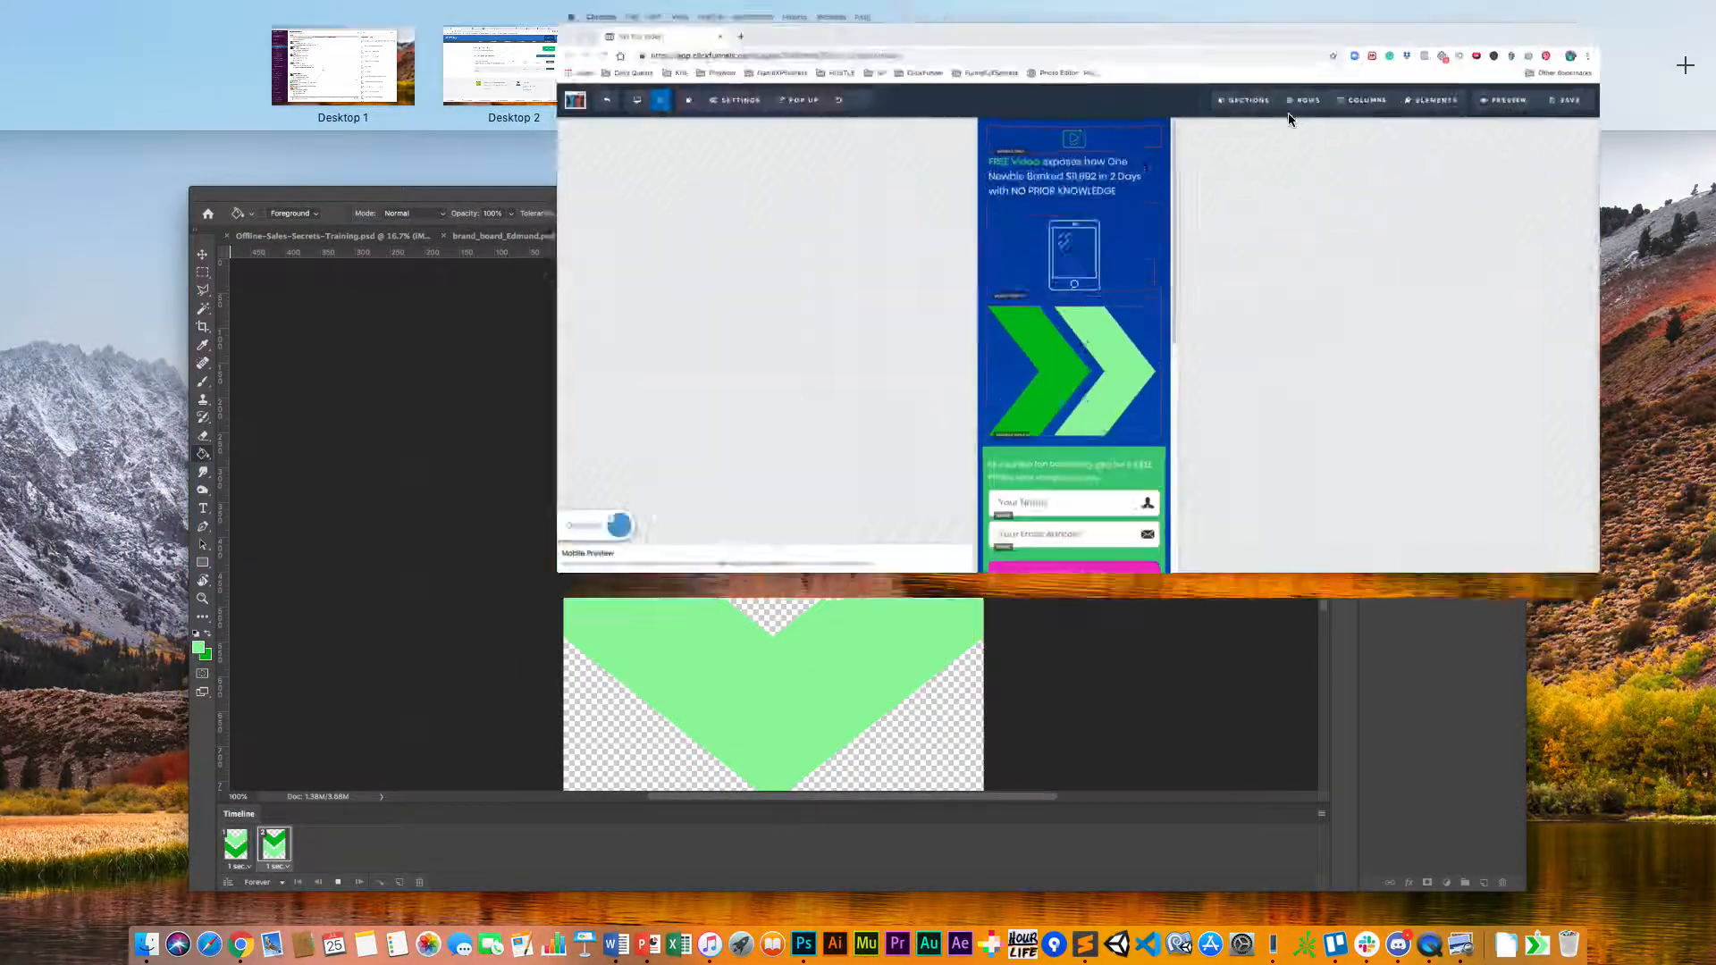
# Replace the mobile-only arrow image with the downward-pointing green arrow, and compare it with the desktop layout.
pyautogui.moveTo(901, 555)
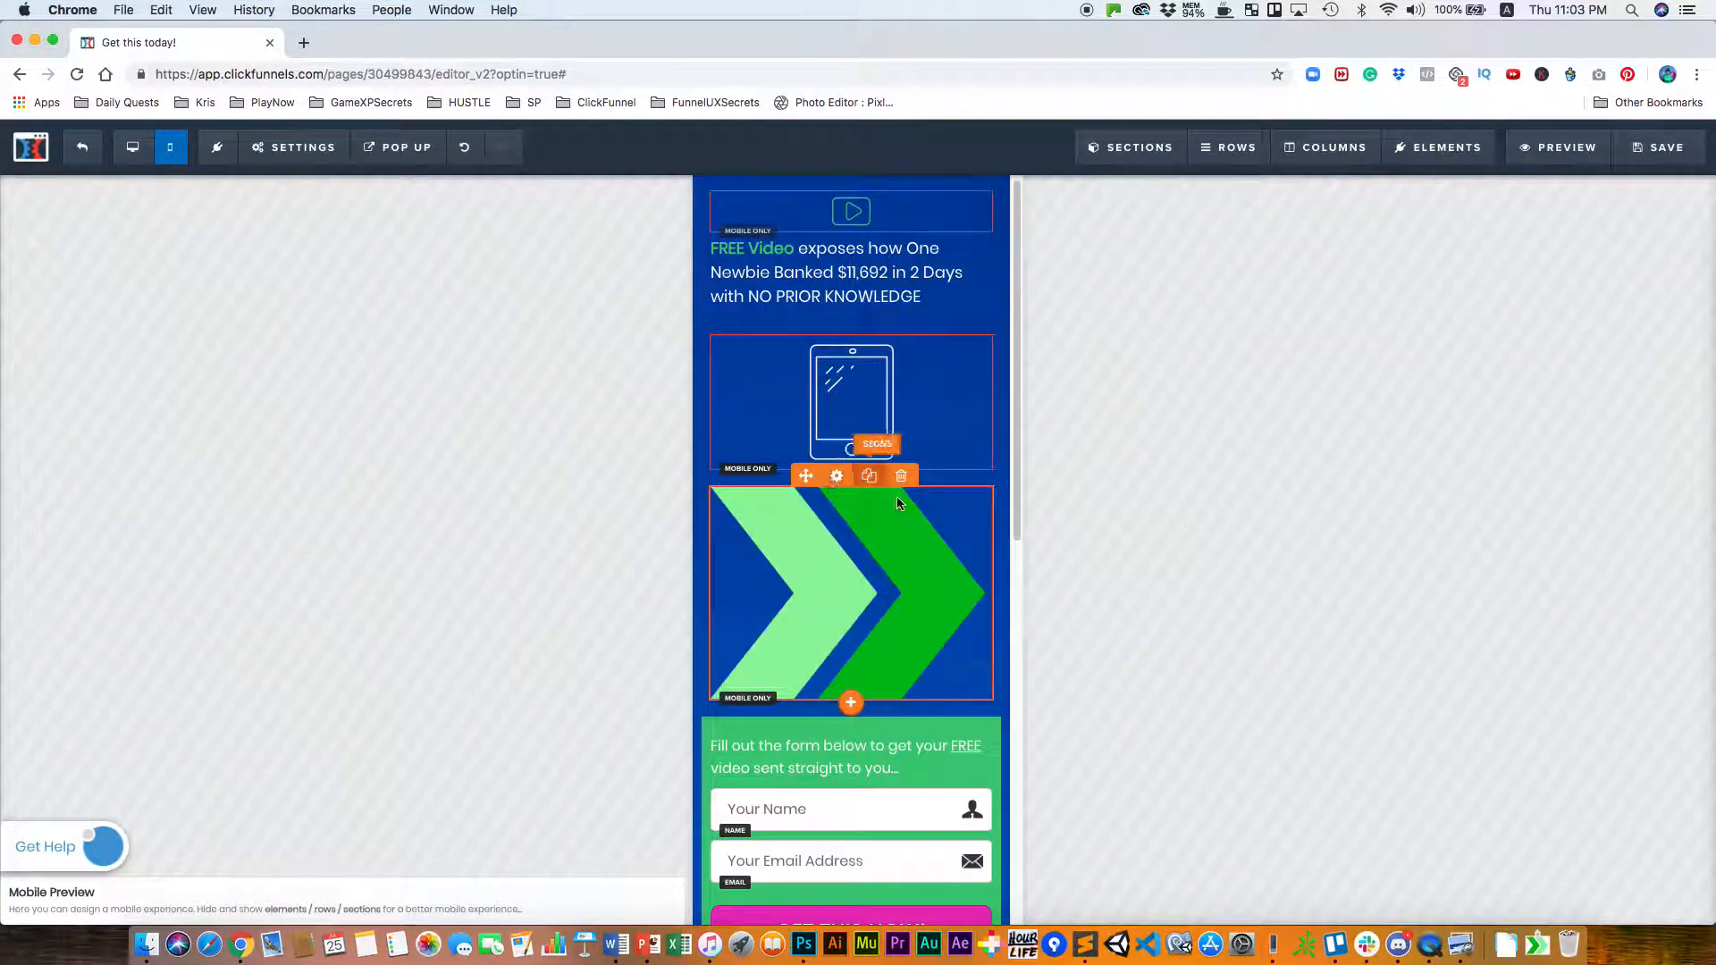
pyautogui.click(872, 563)
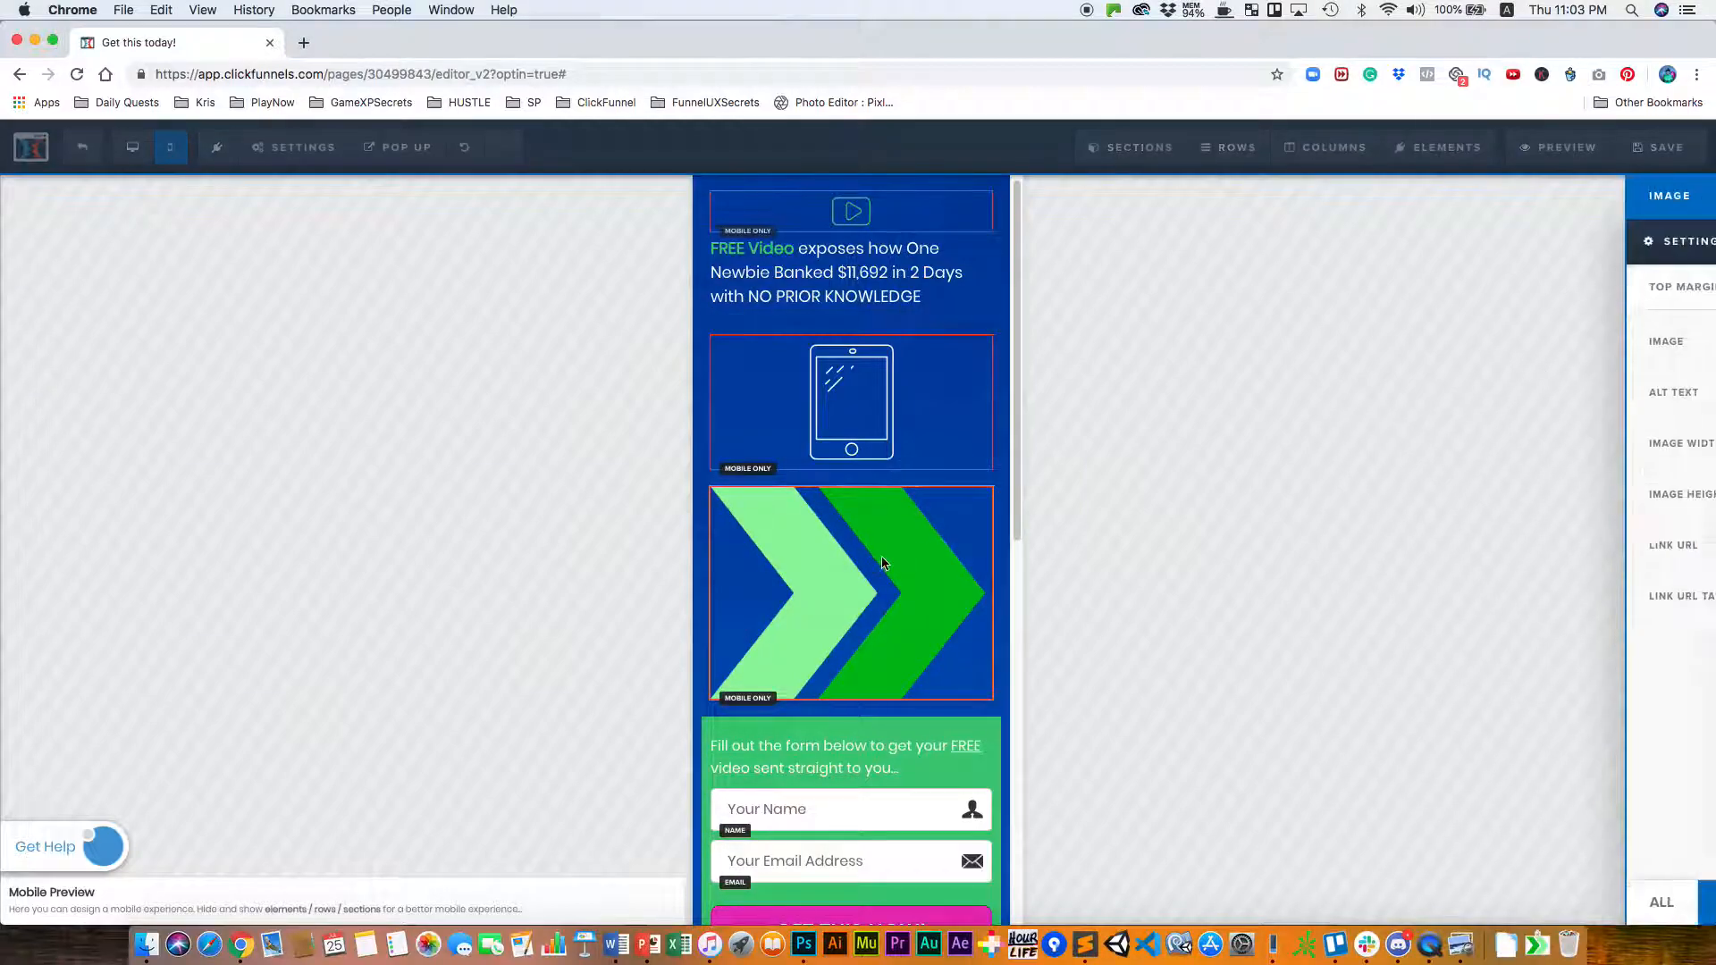
pyautogui.click(1675, 343)
pyautogui.click(116, 465)
pyautogui.doubleClick(116, 469)
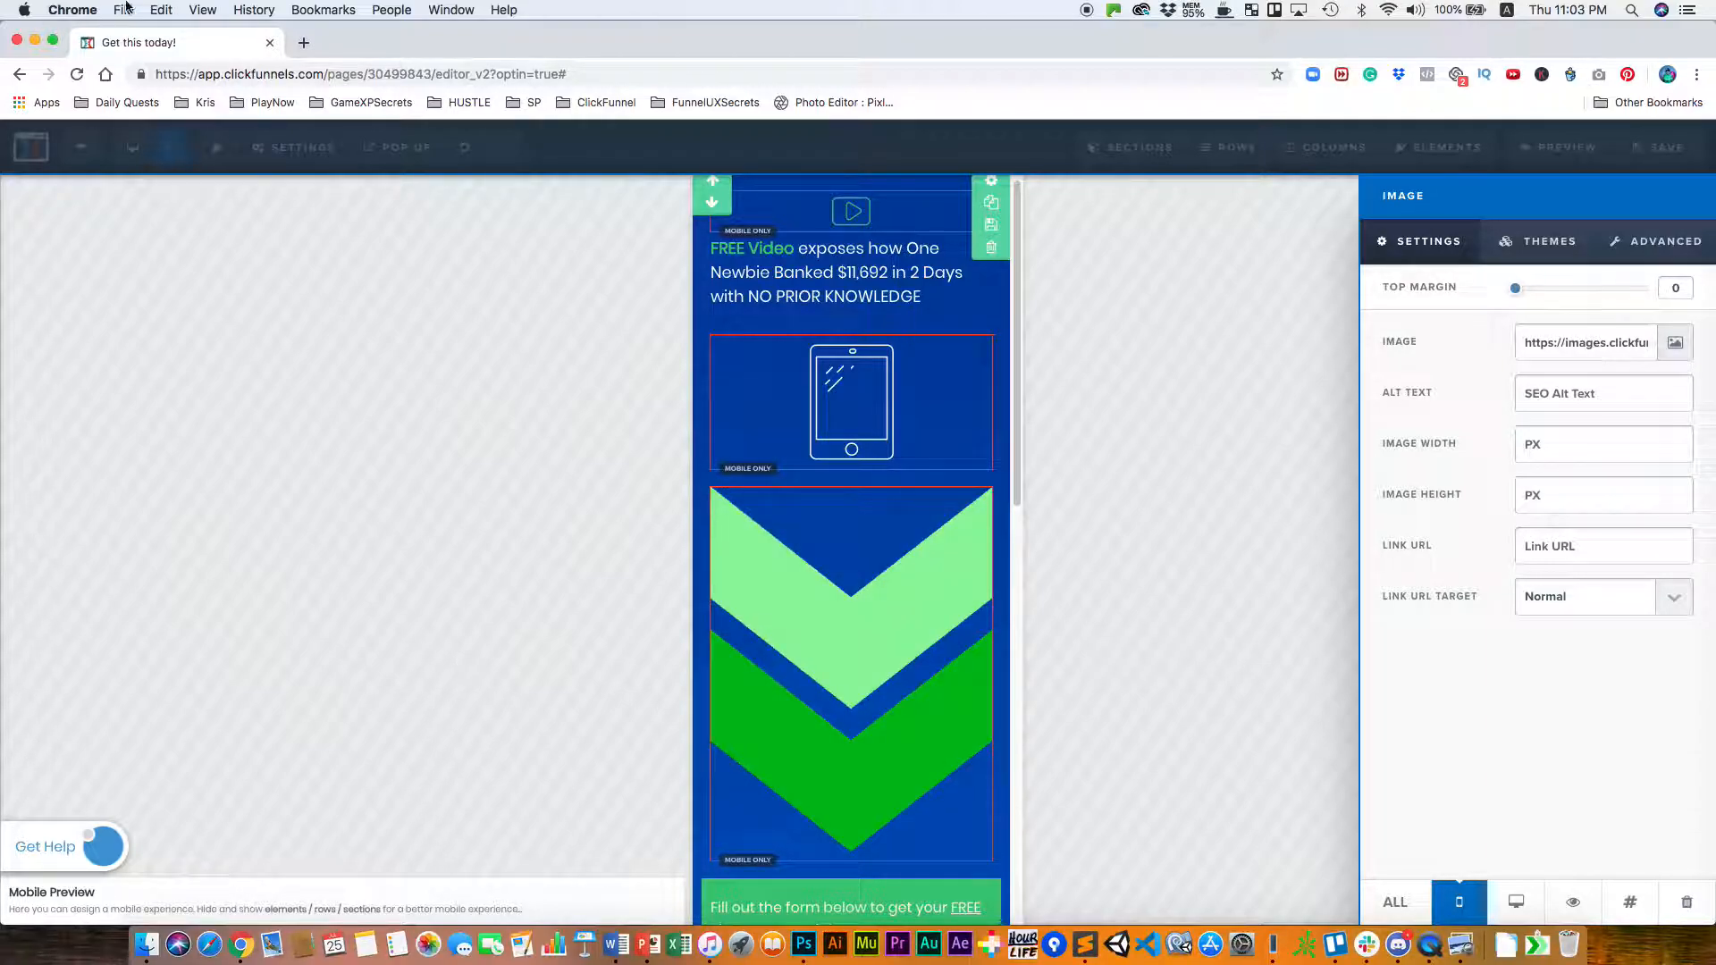
pyautogui.click(130, 147)
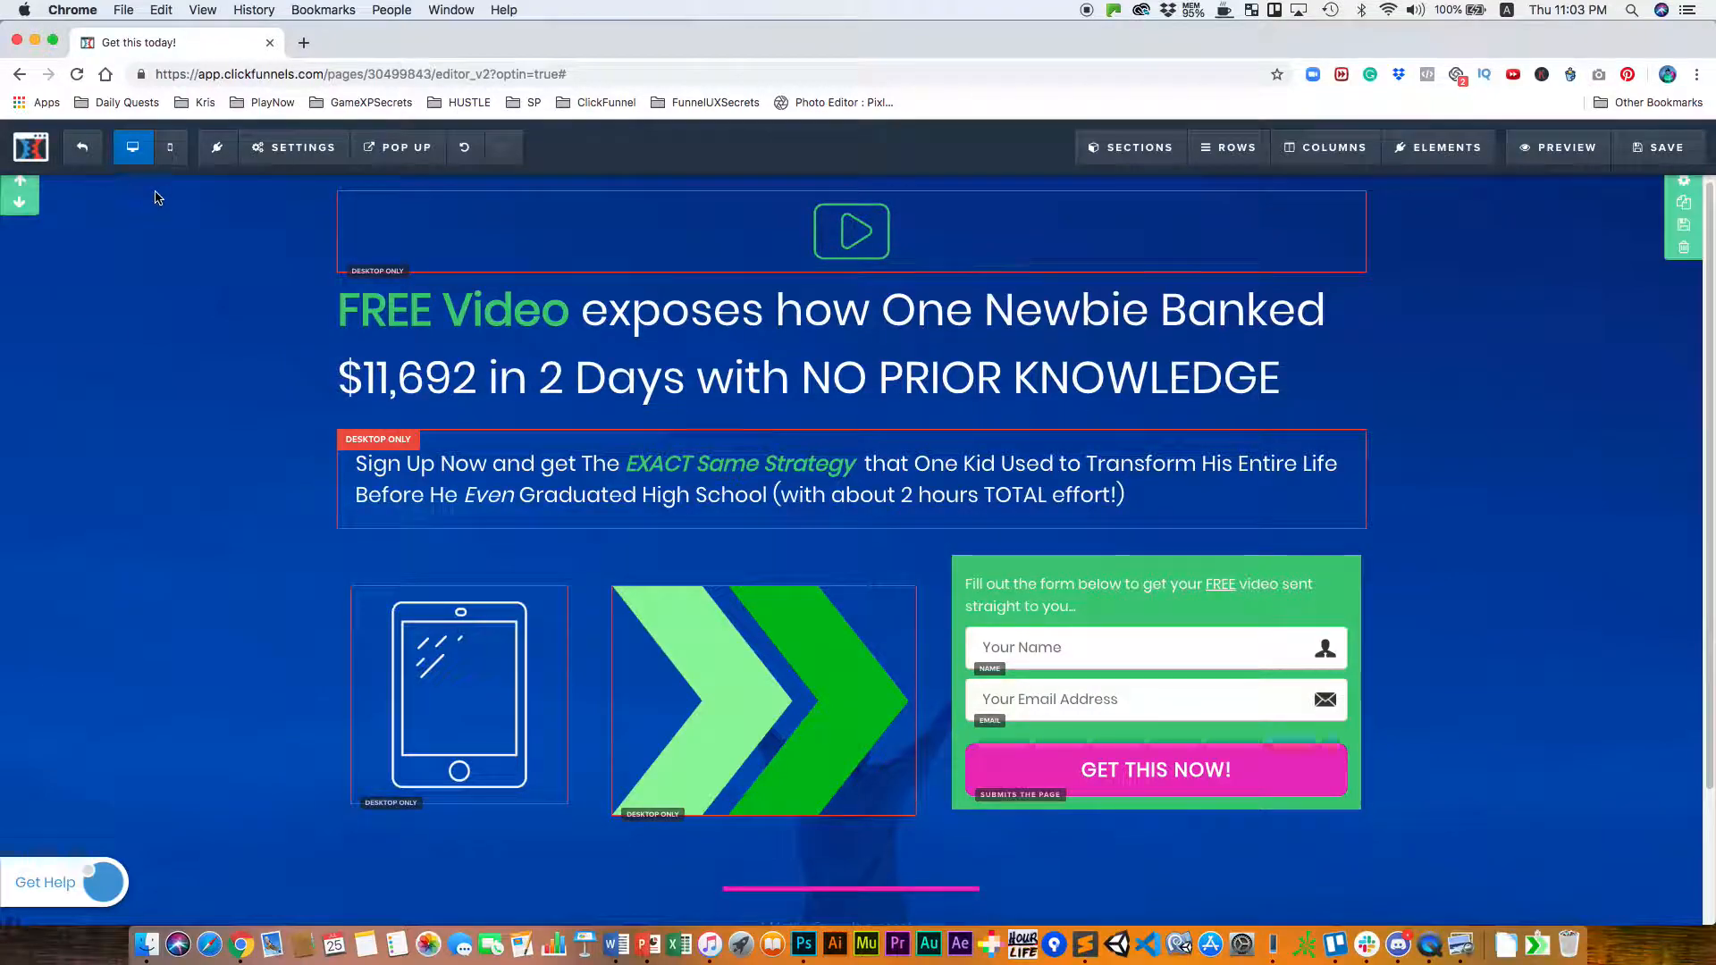
pyautogui.click(170, 147)
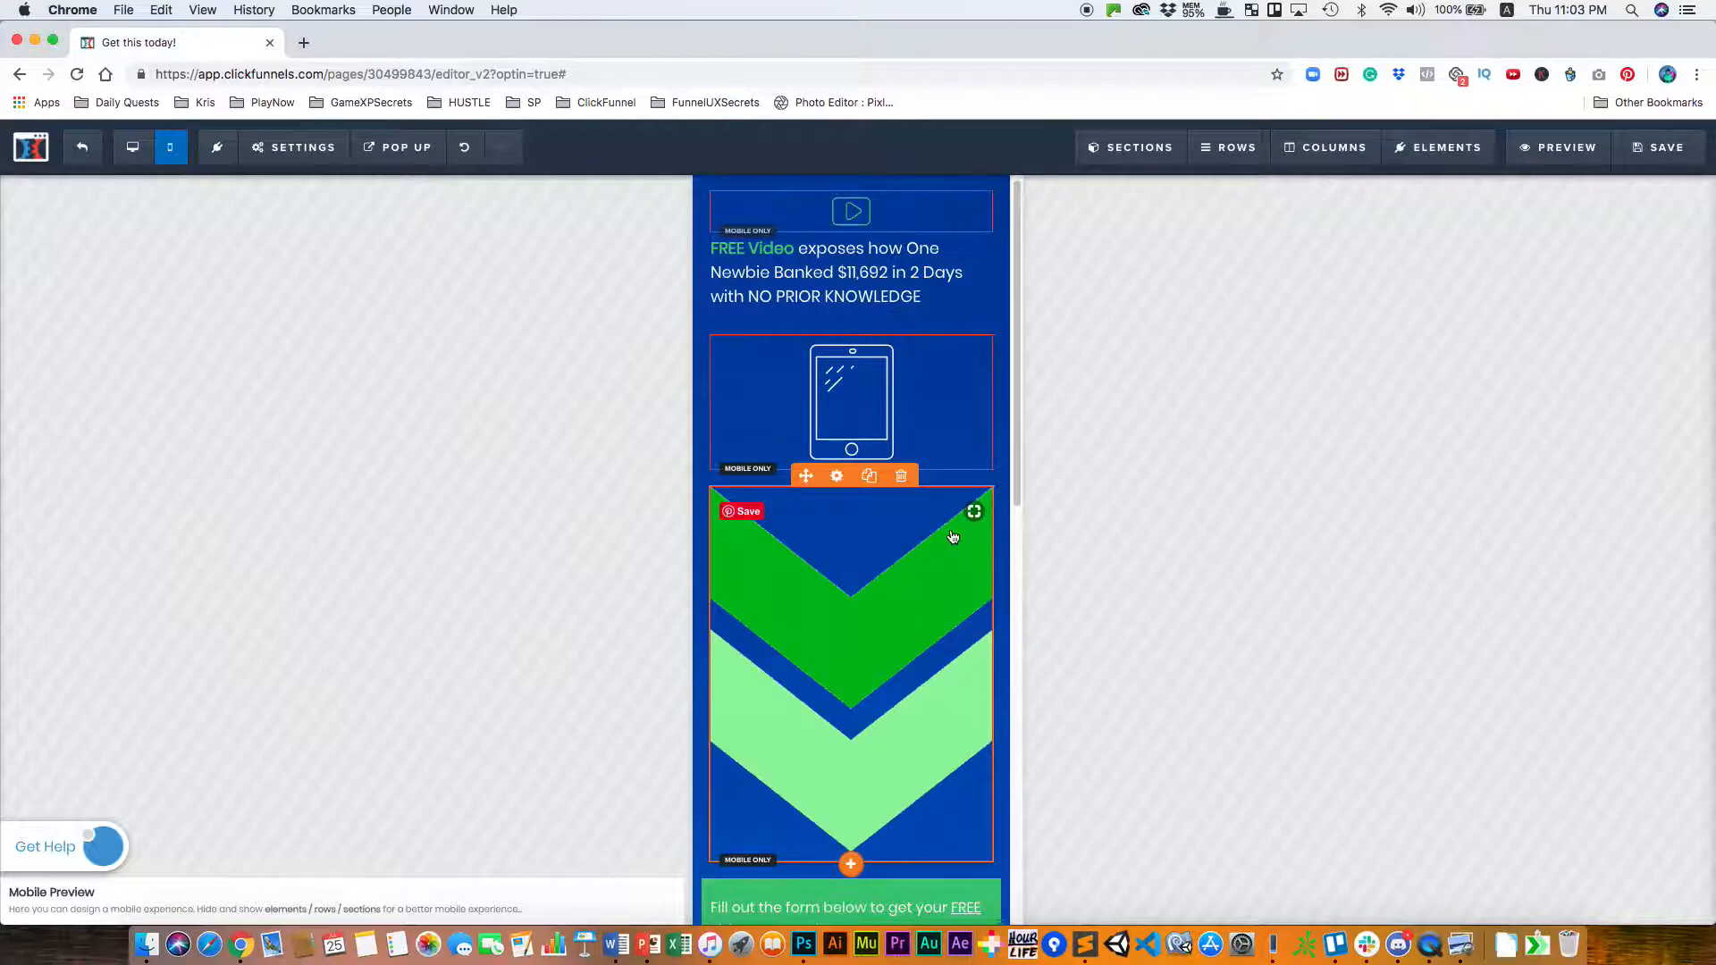
# Set the image width of the mobile-only downward arrow to 150 px.
pyautogui.click(837, 477)
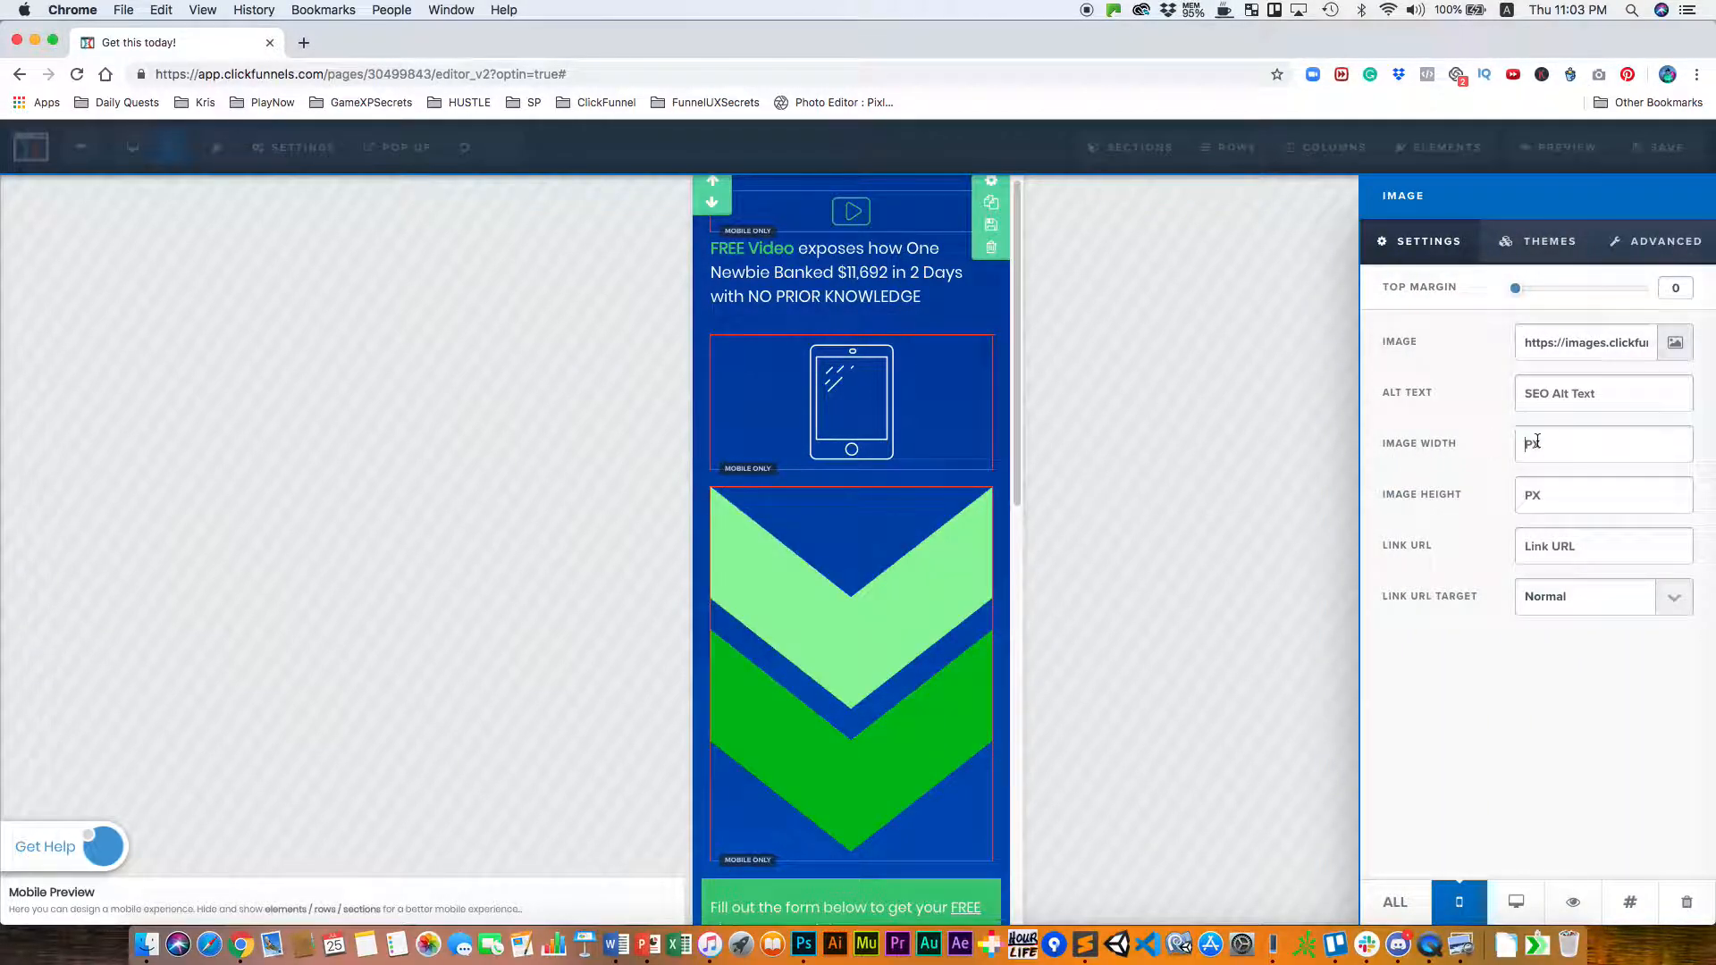
pyautogui.write('20')
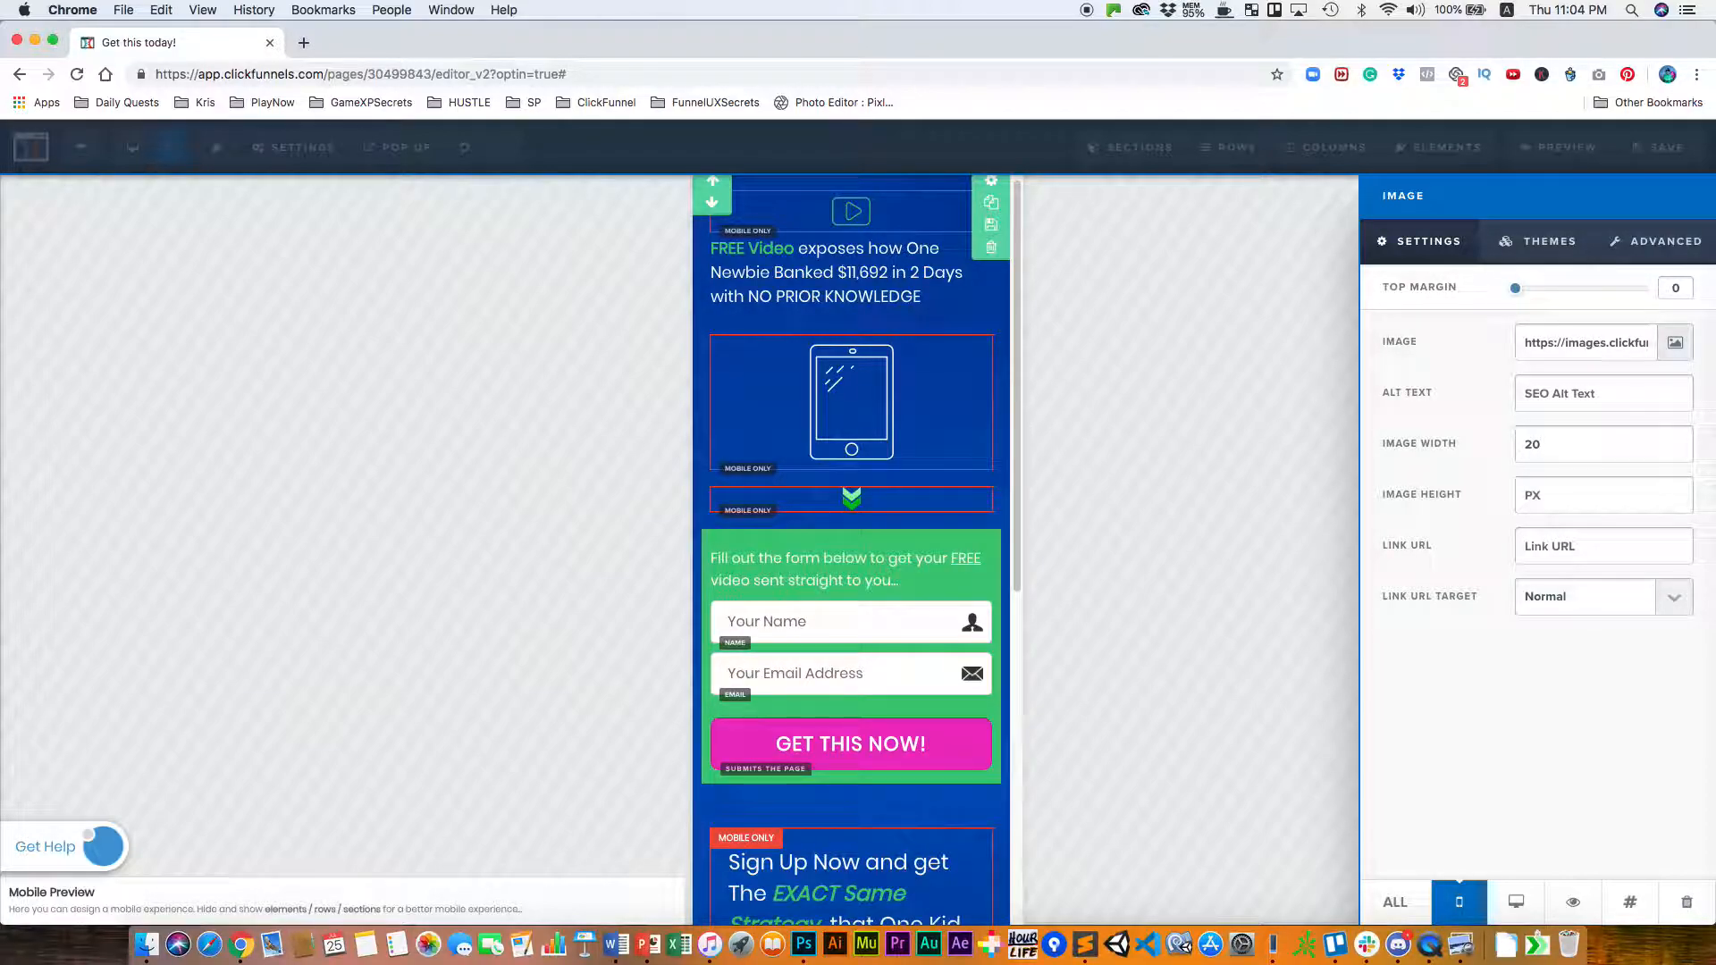
pyautogui.press('BackSpace')
pyautogui.press('BackSpace')
pyautogui.write('150')
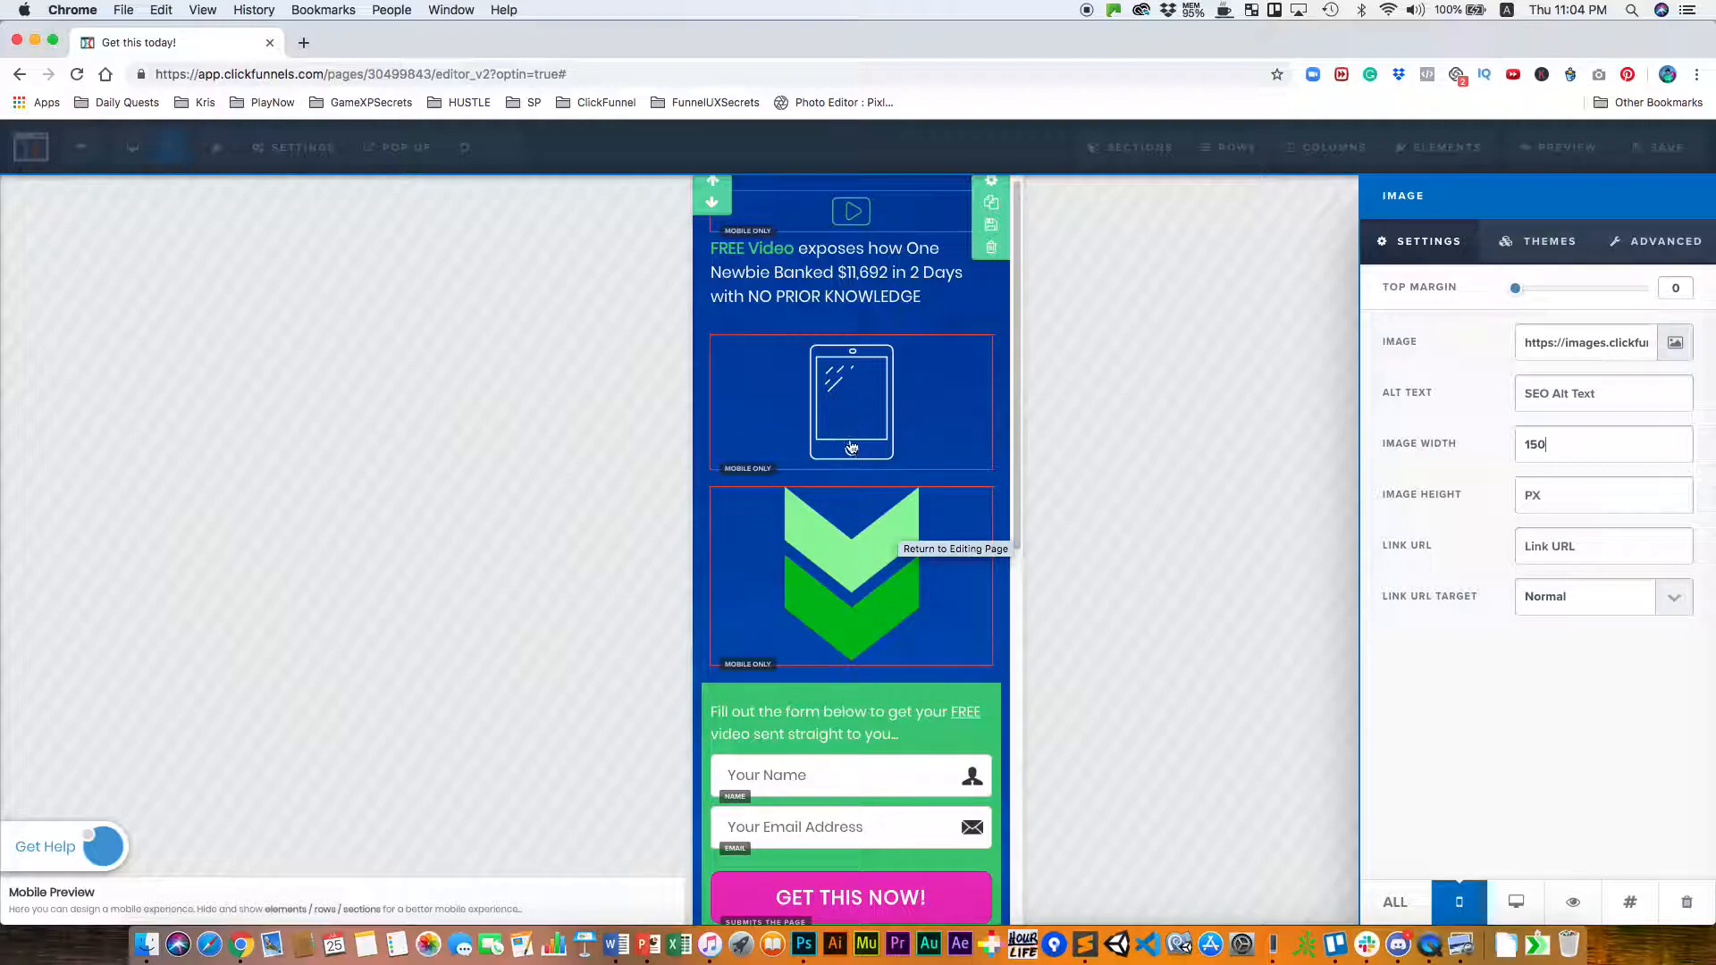
pyautogui.click(1194, 565)
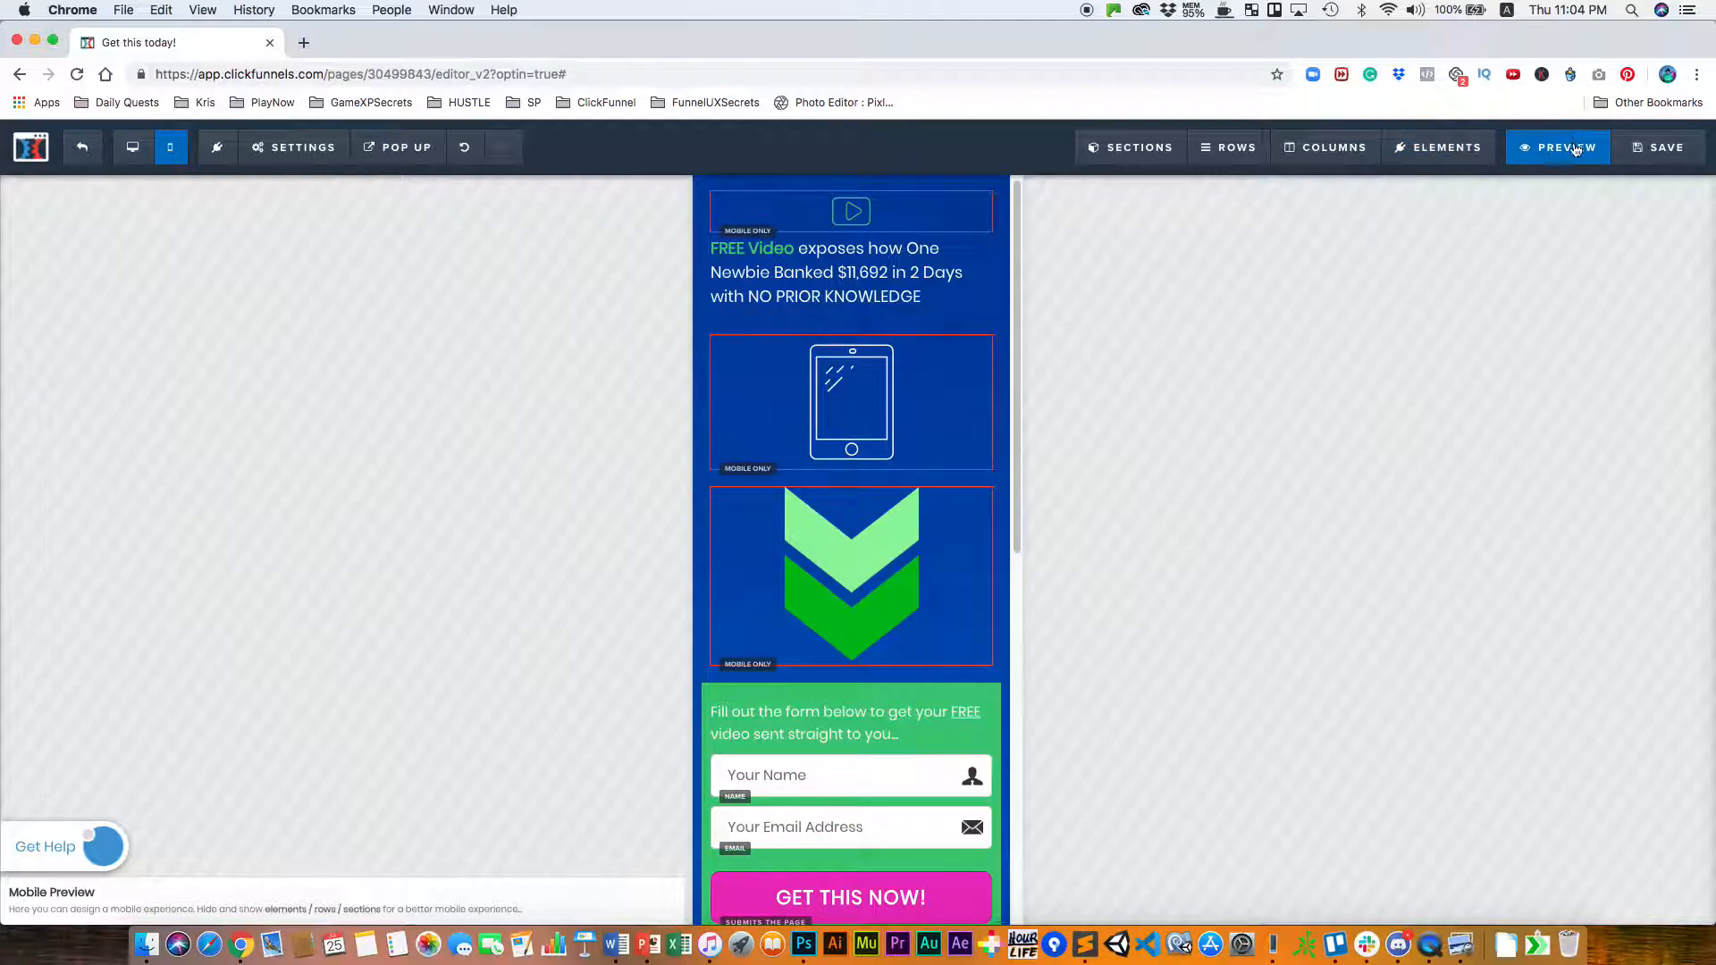
# Save the page and open its live preview.
pyautogui.click(1662, 152)
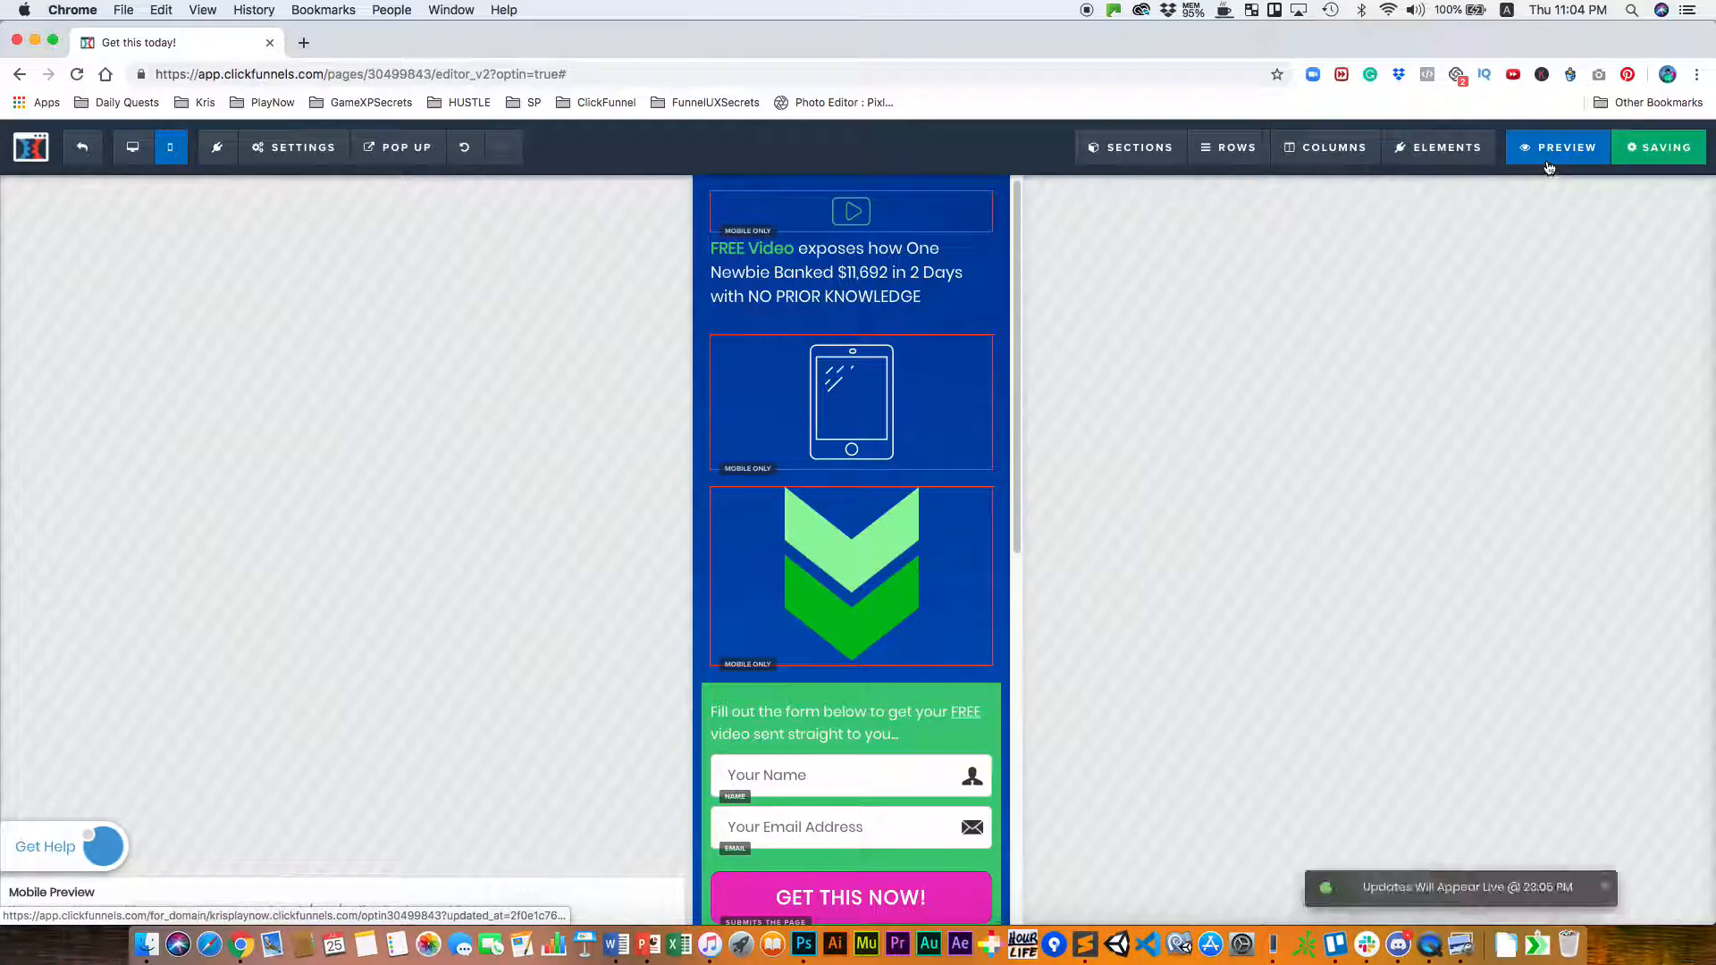
pyautogui.click(1549, 157)
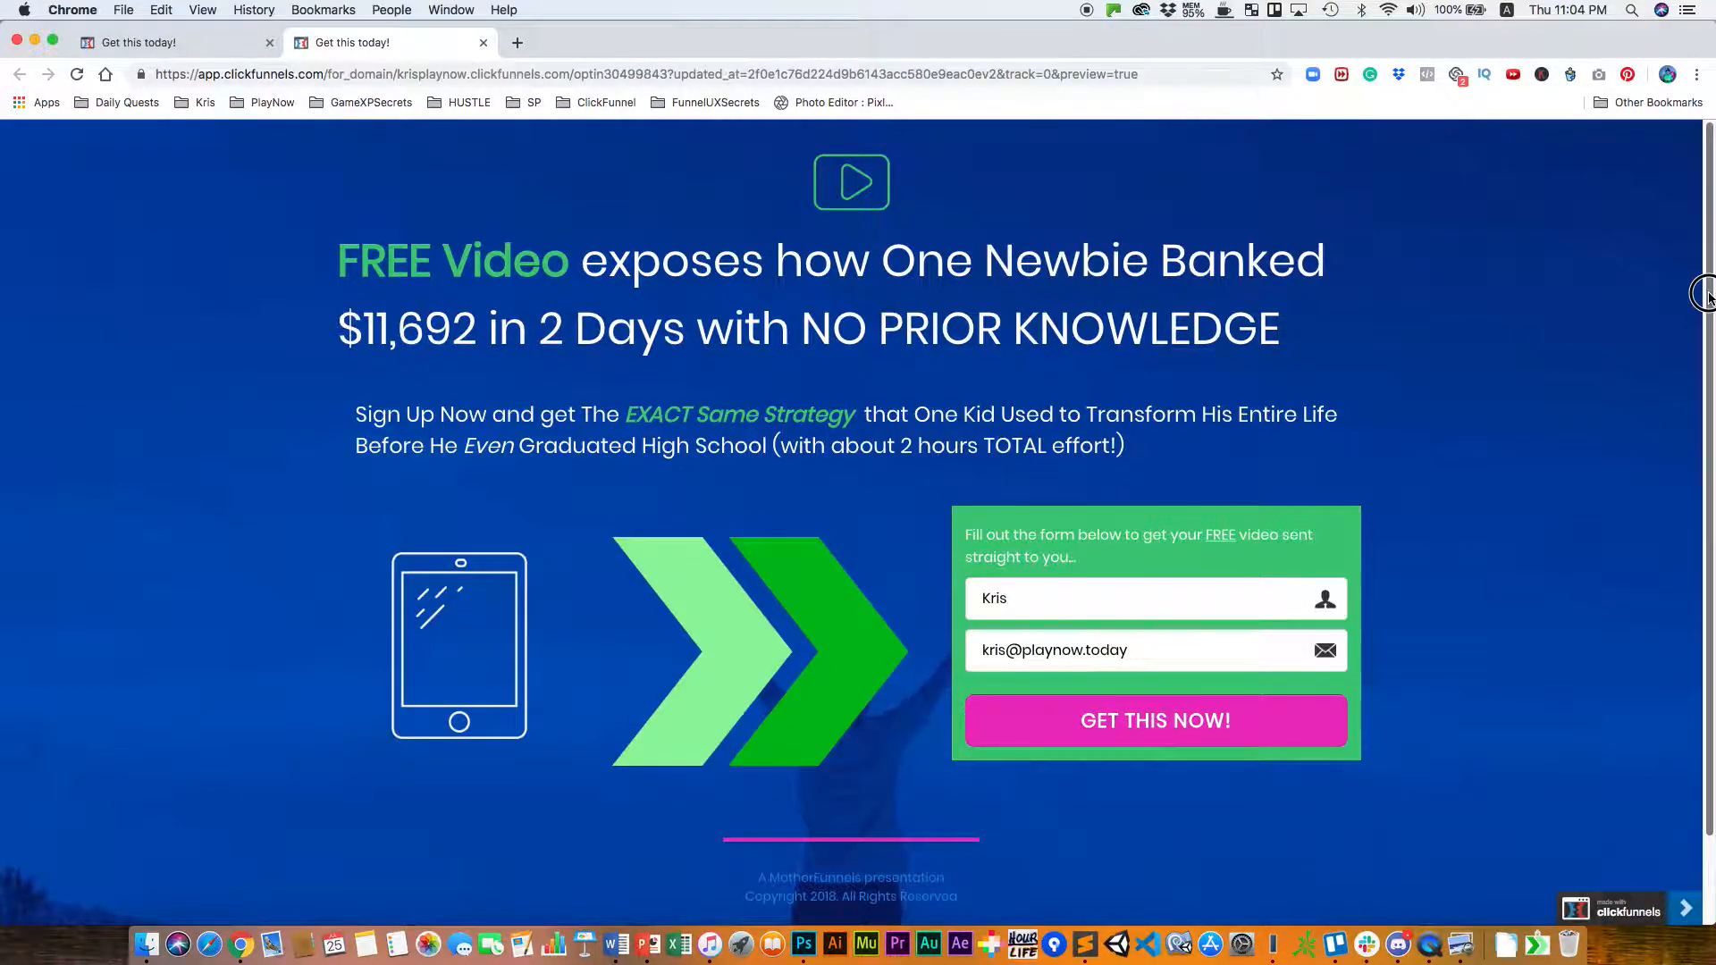
# Check the preview's mobile layout by narrowing the browser window to phone width, and close the preview after restoring the window.
pyautogui.moveTo(1708, 296); pyautogui.dragTo(49, 399)
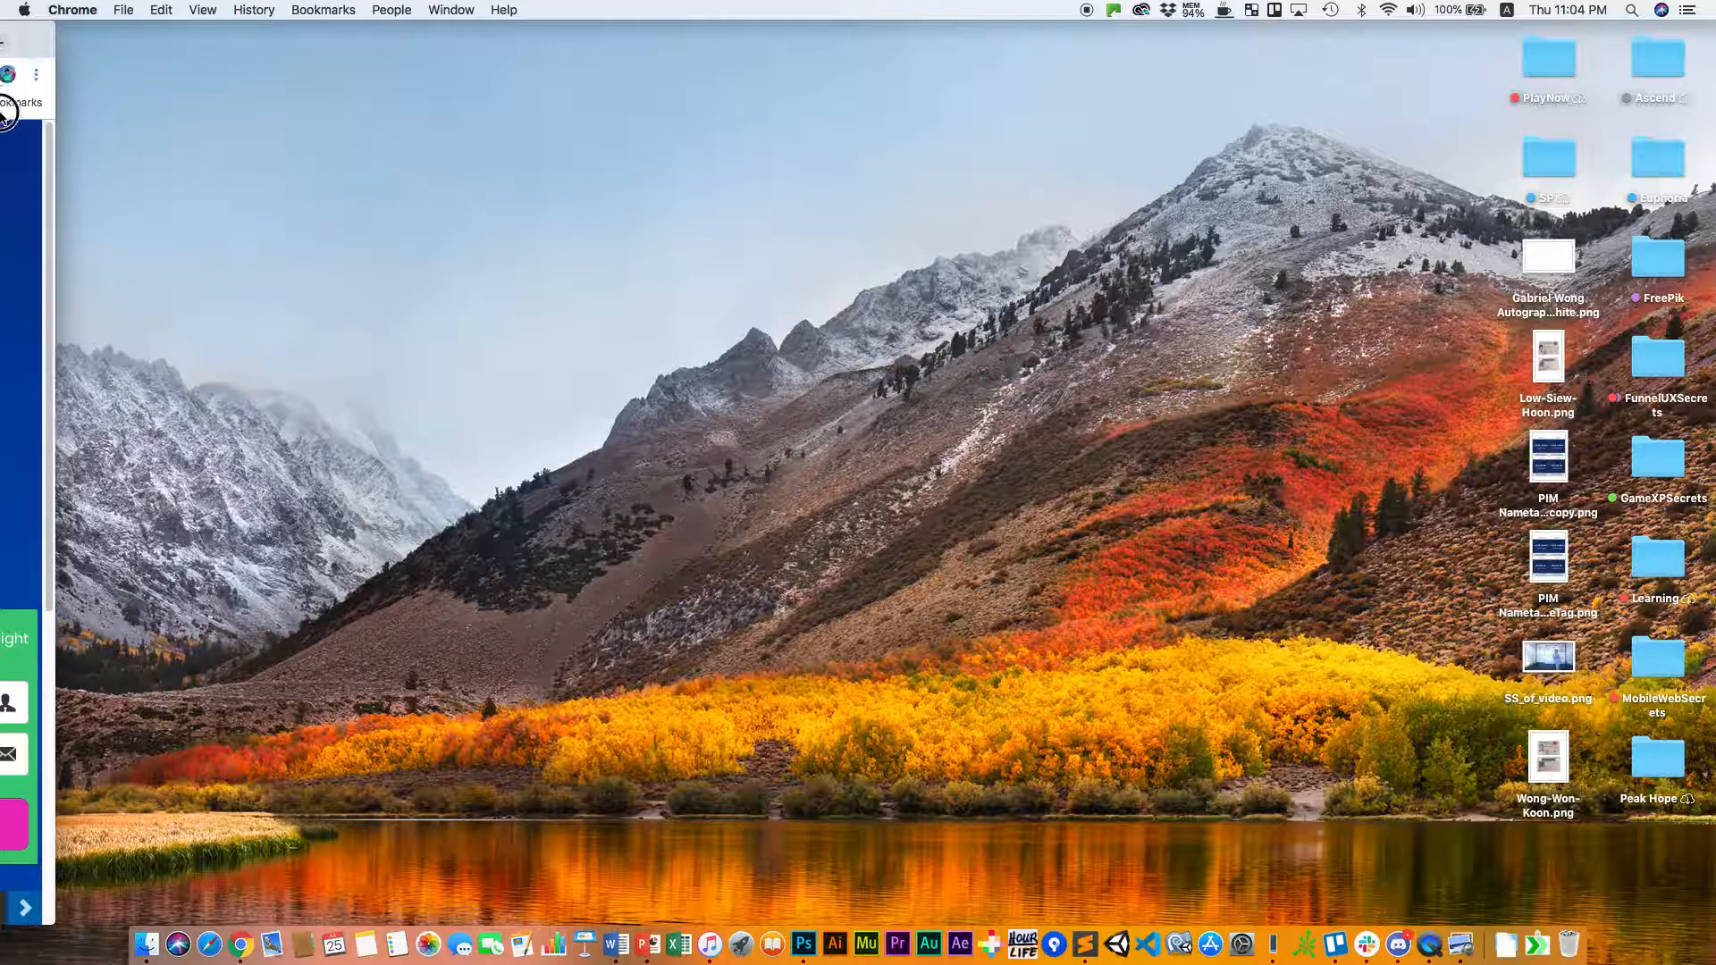
pyautogui.moveTo(25, 34); pyautogui.dragTo(1, 119)
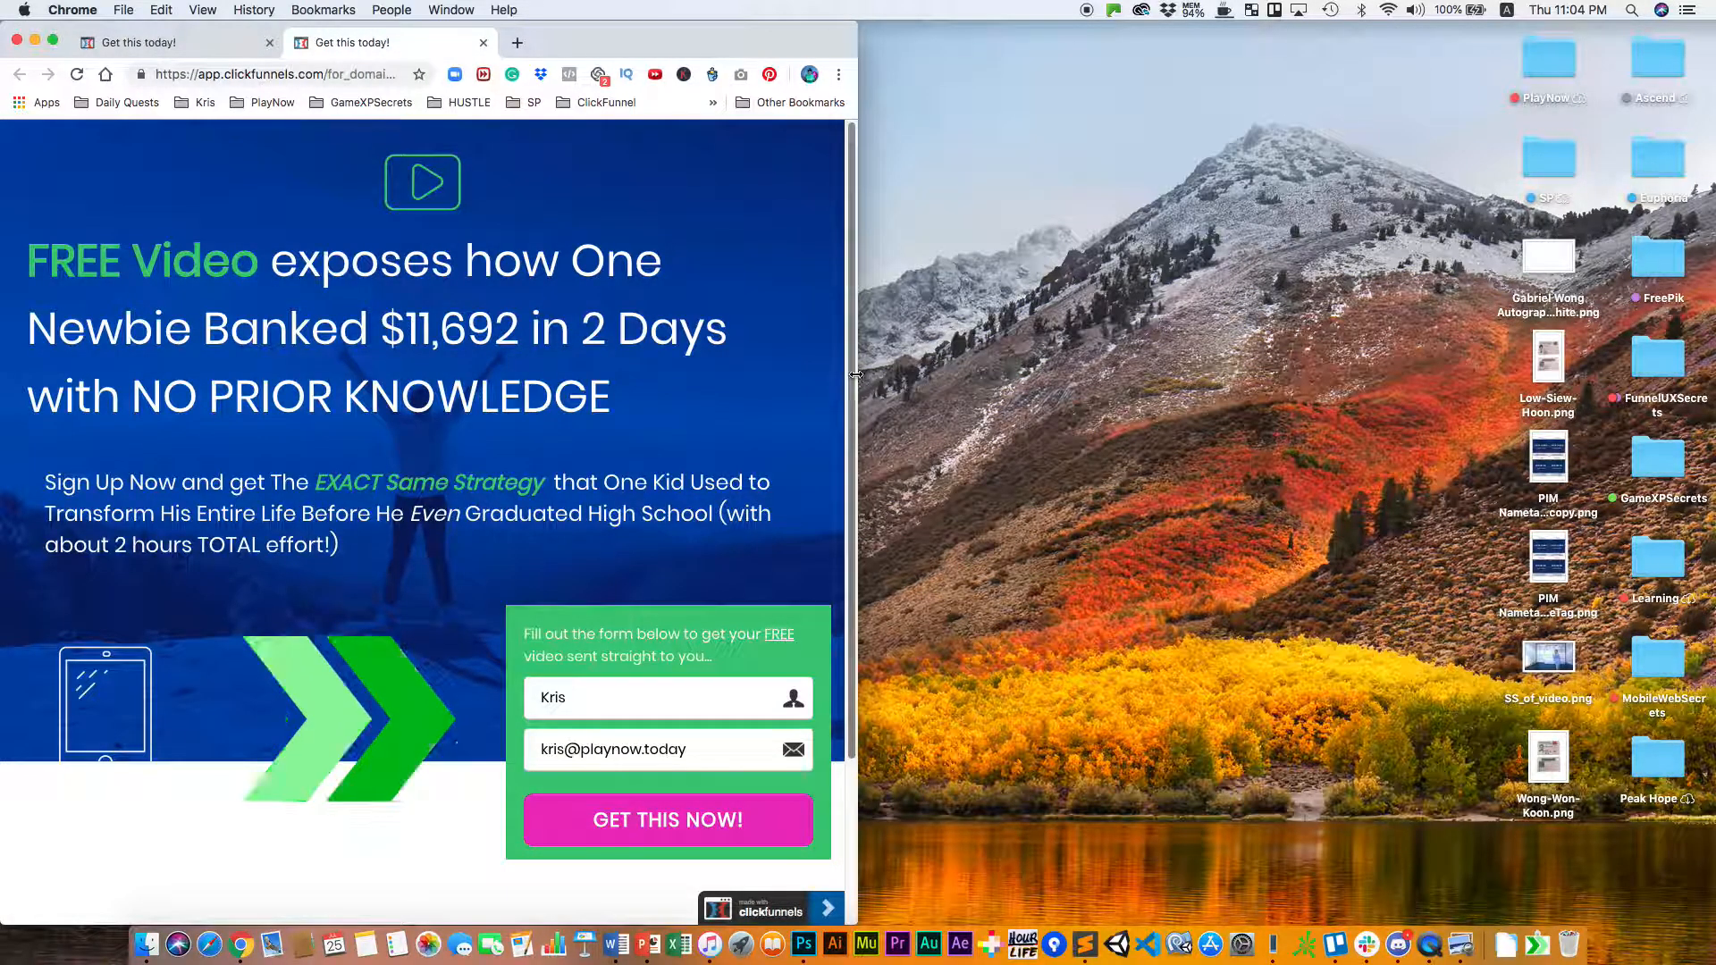
pyautogui.moveTo(846, 370); pyautogui.dragTo(303, 337)
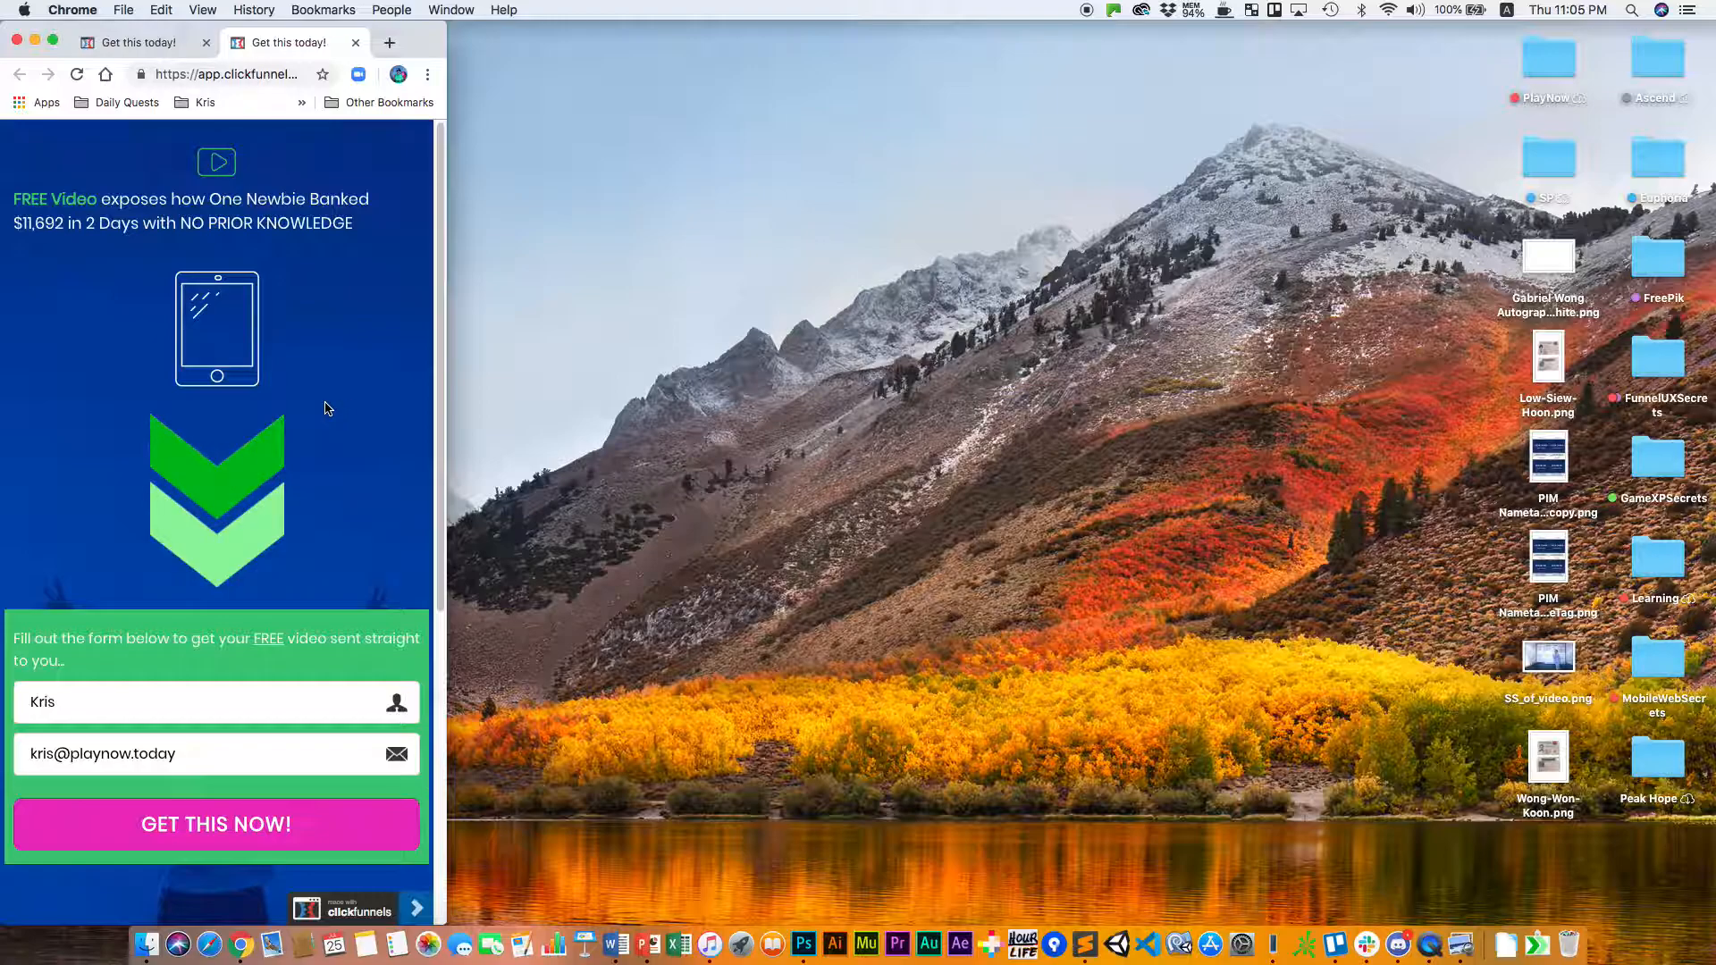
pyautogui.moveTo(224, 344)
pyautogui.moveTo(396, 36); pyautogui.dragTo(430, 2)
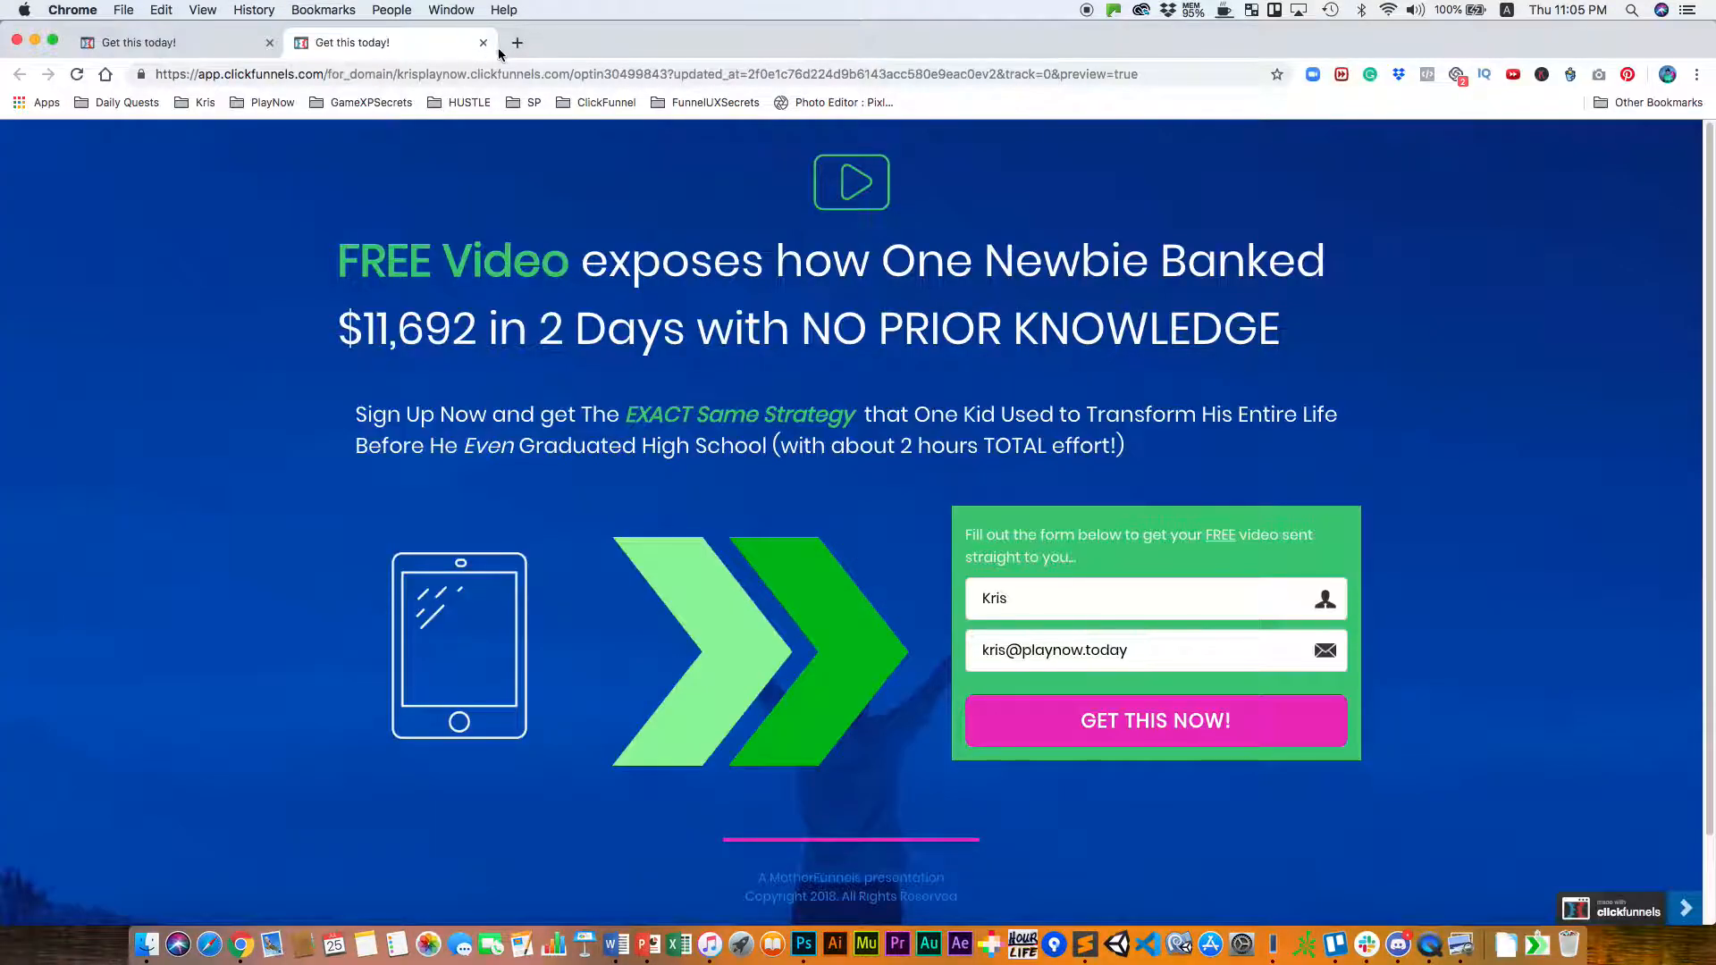
pyautogui.click(483, 42)
pyautogui.moveTo(872, 259)
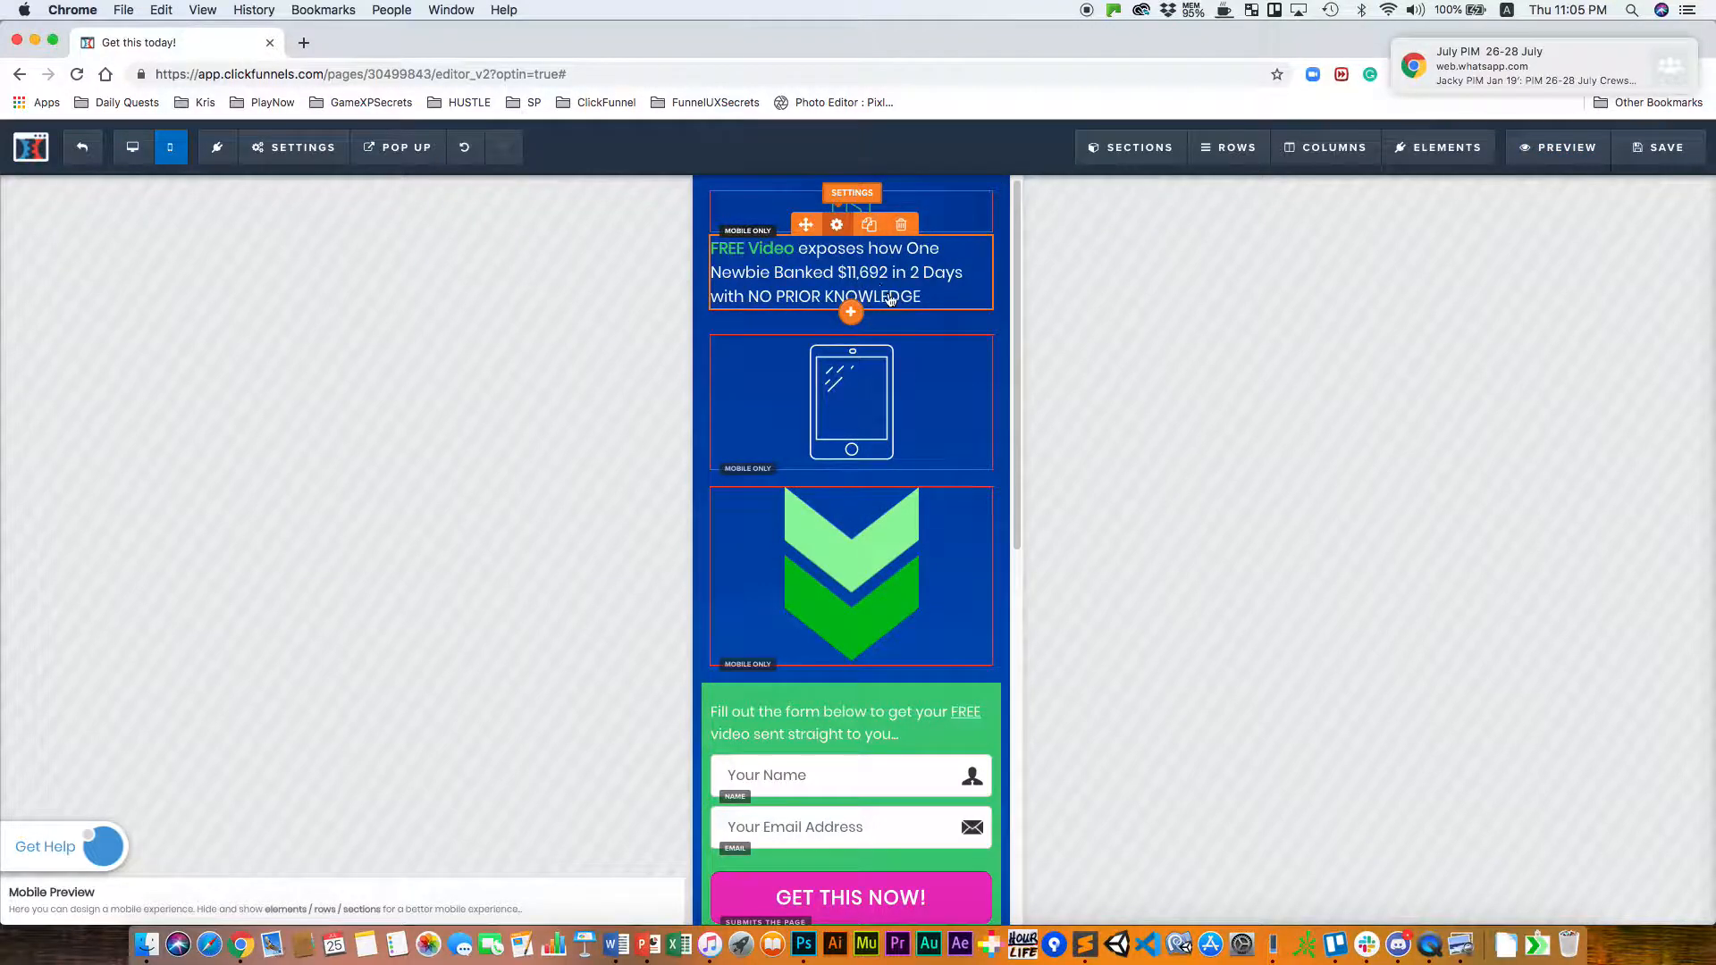
pyautogui.click(837, 227)
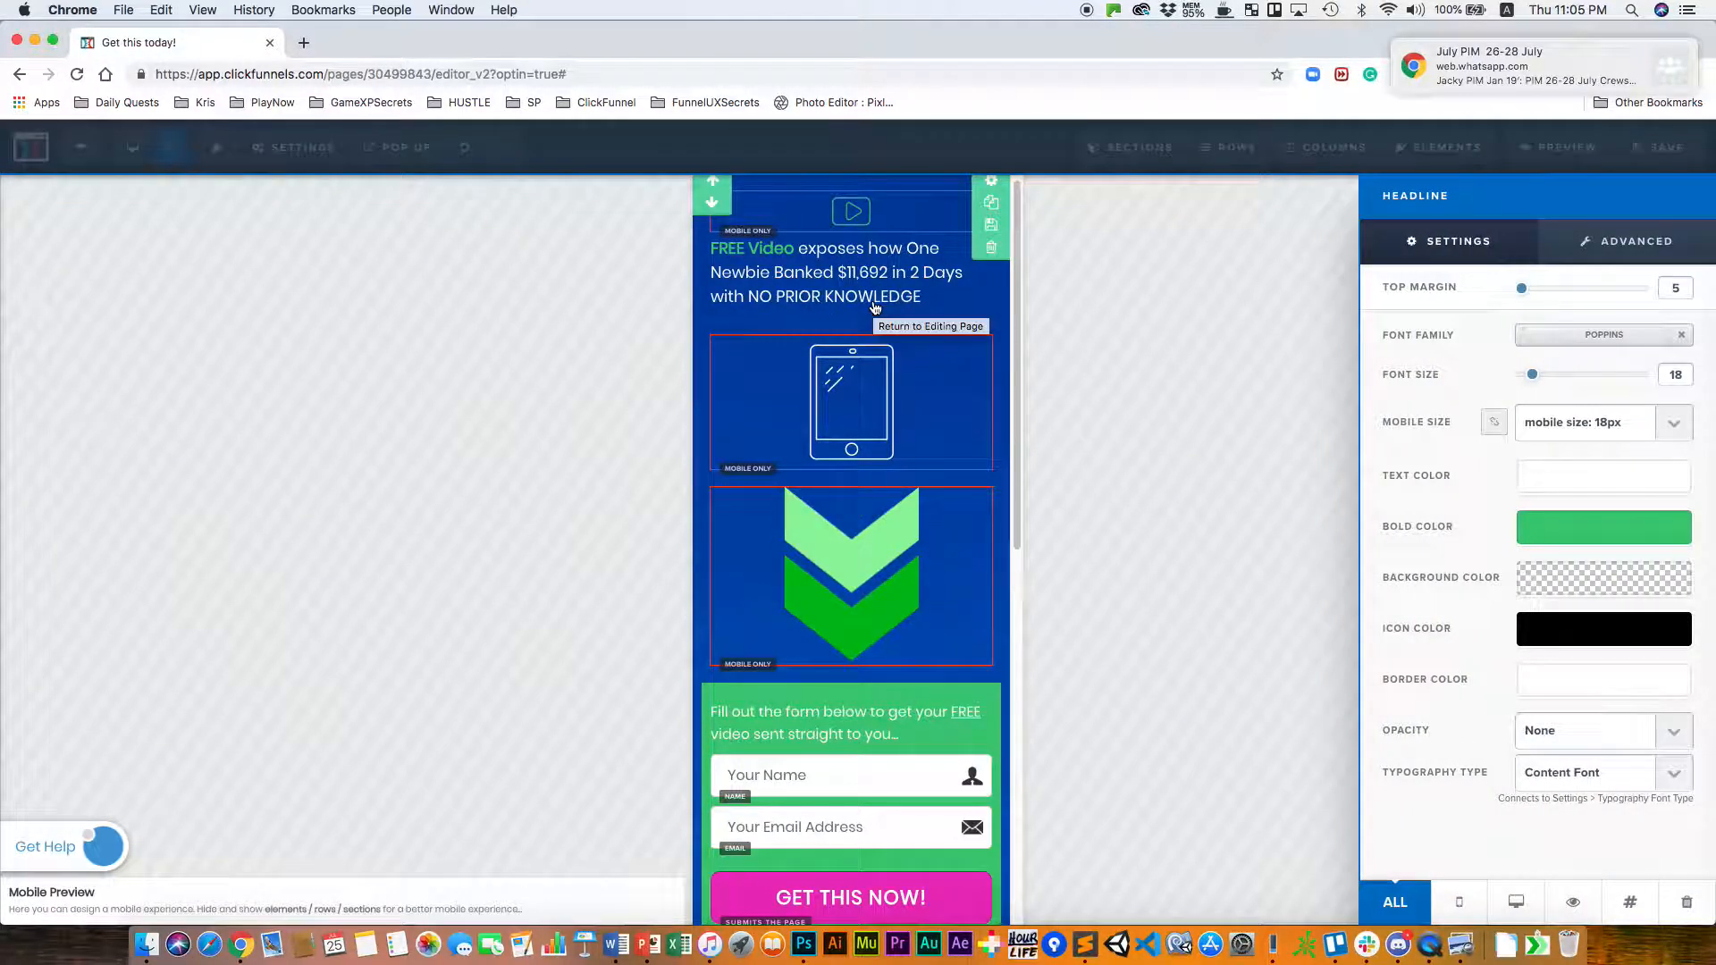
pyautogui.click(867, 292)
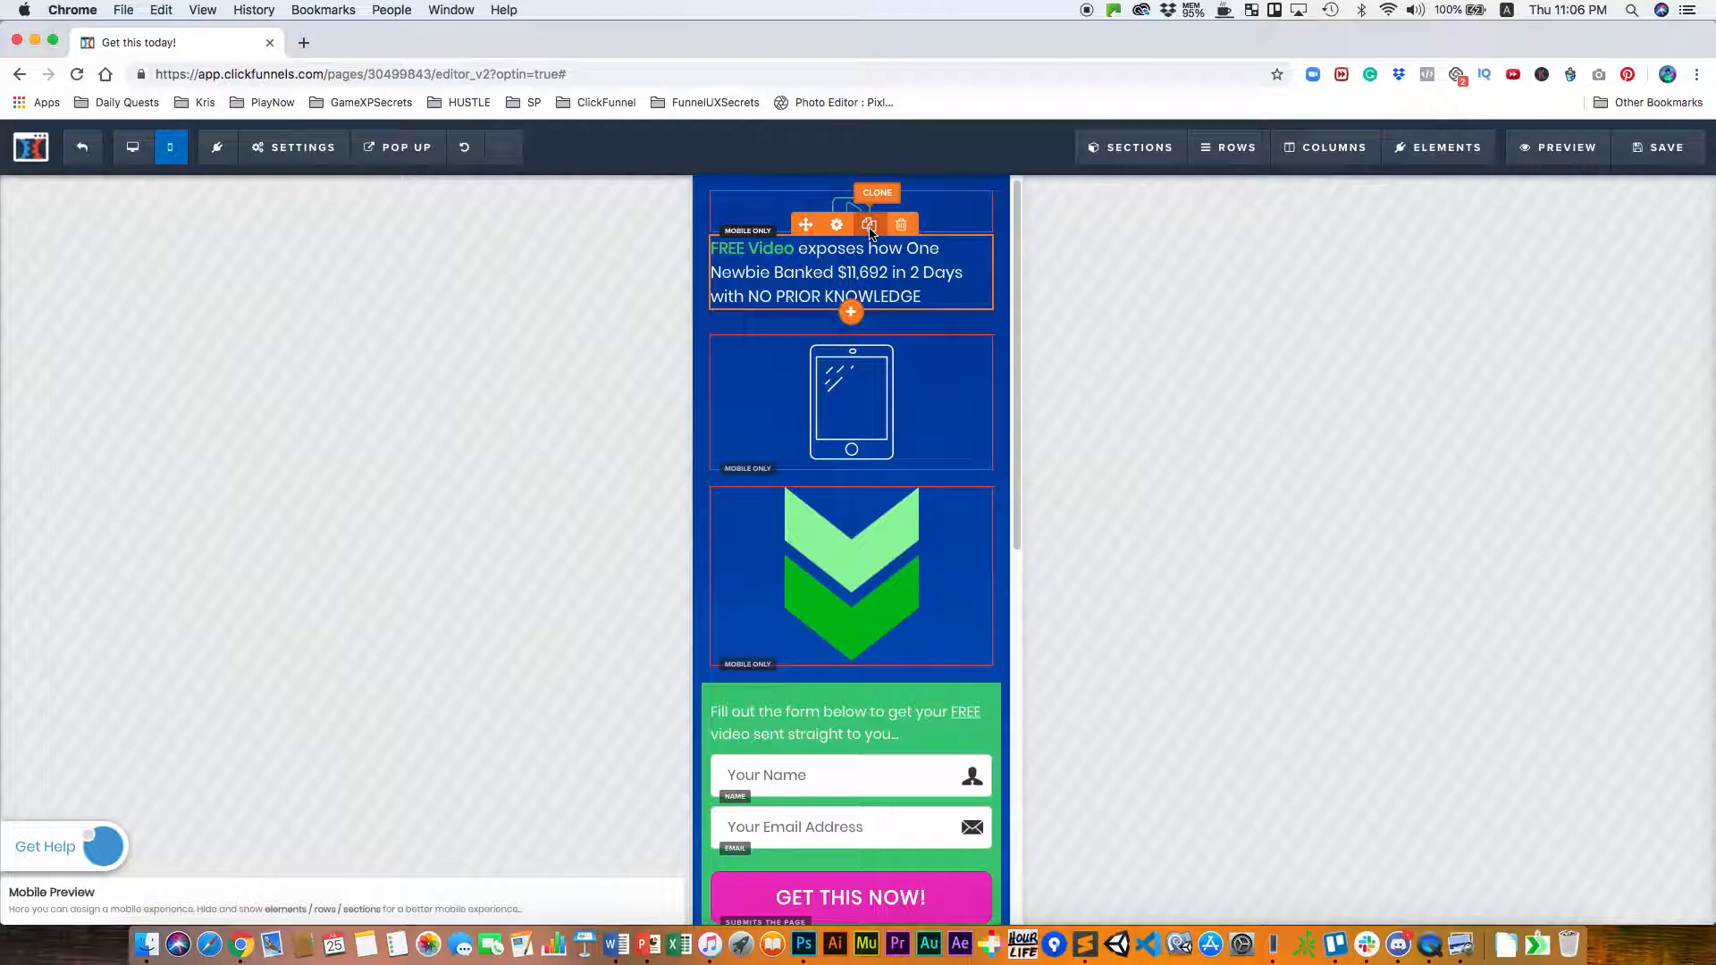
# Clone the "FREE Video exposes how One Newbie Banked" headline in the mobile layout and make the lower copy mobile-only.
pyautogui.click(868, 227)
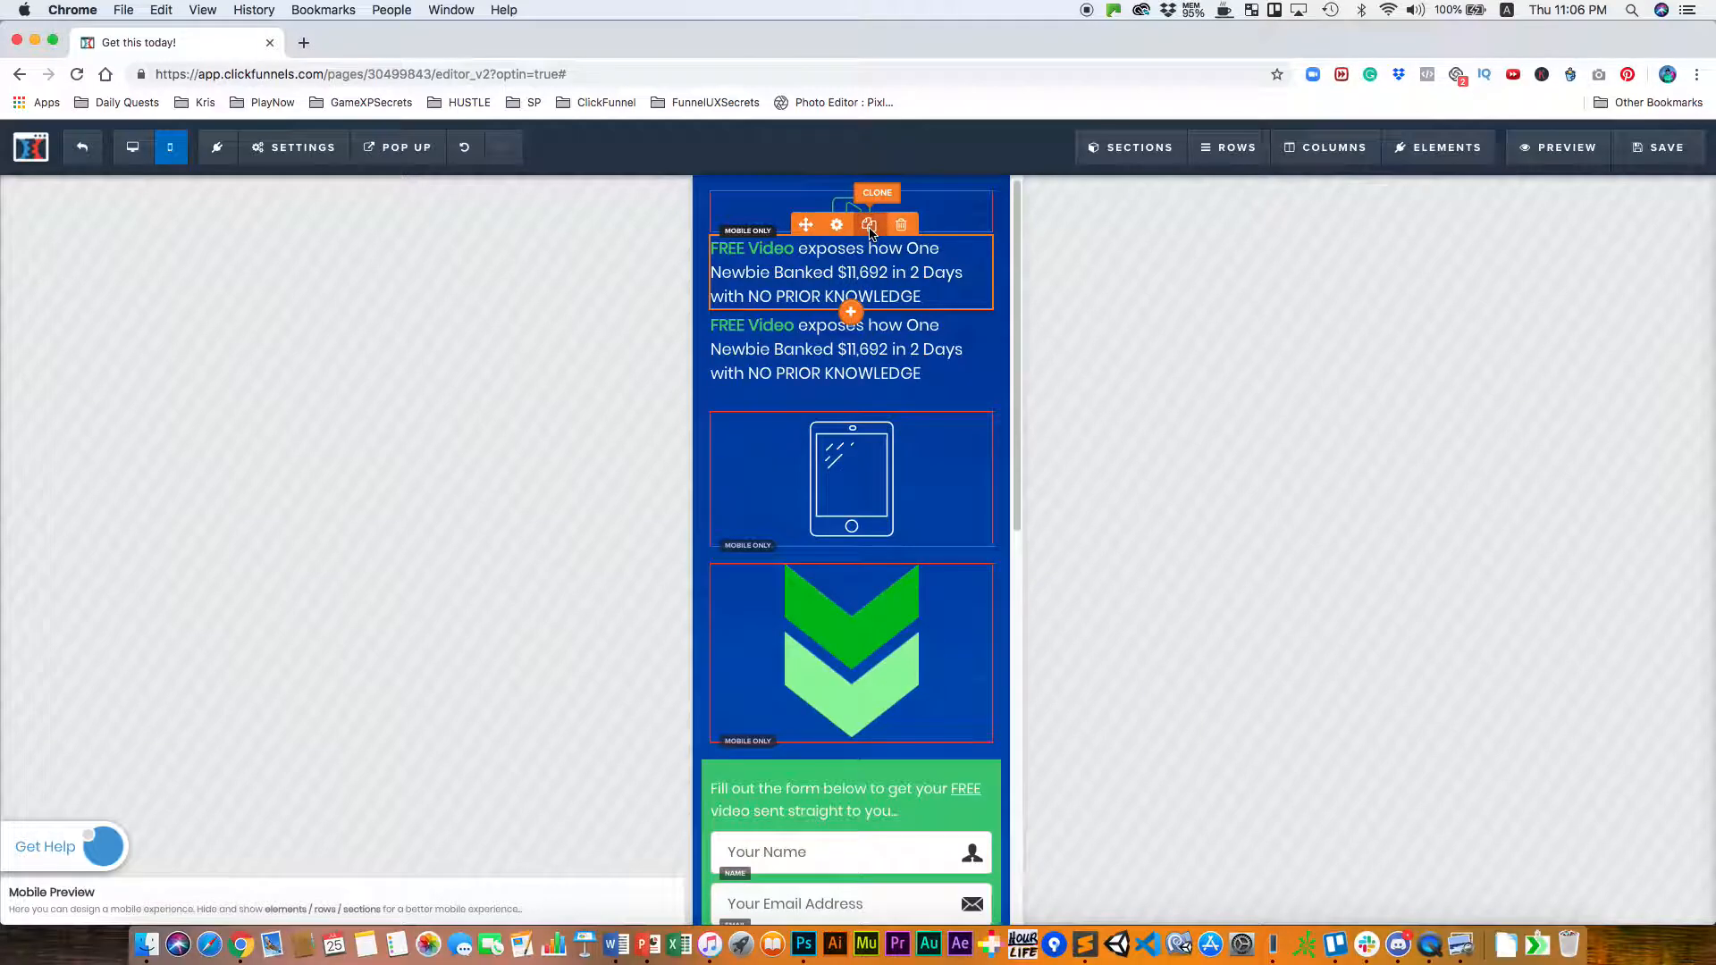
pyautogui.click(865, 329)
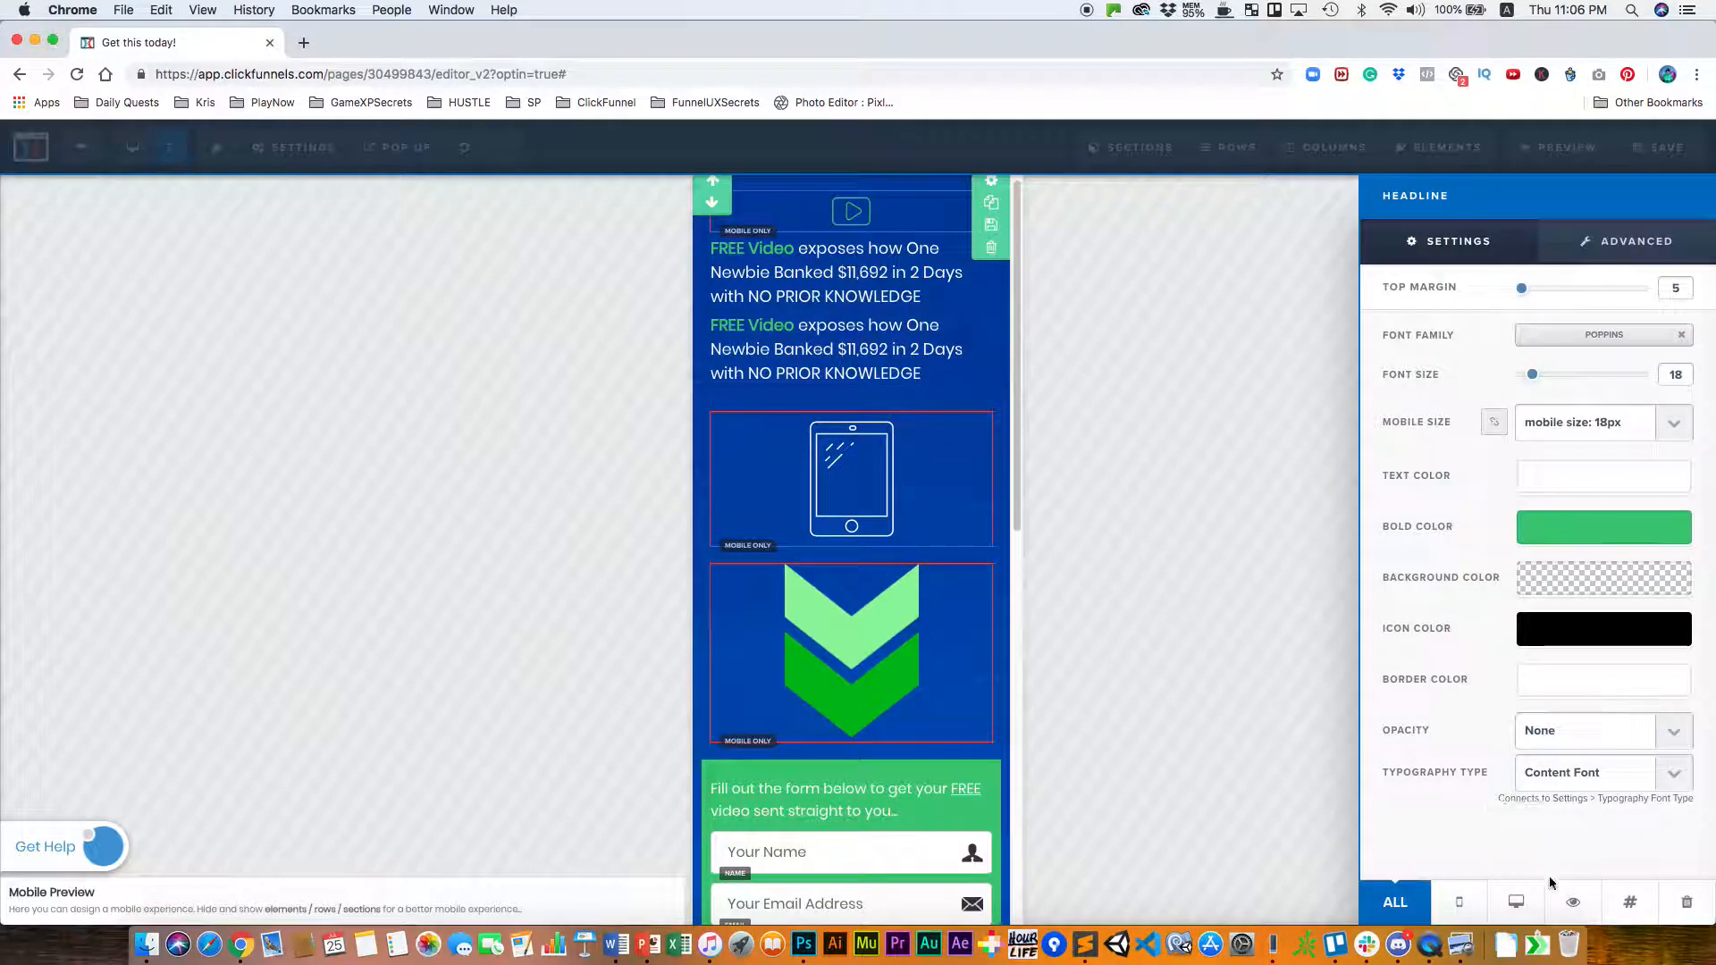
pyautogui.click(1459, 903)
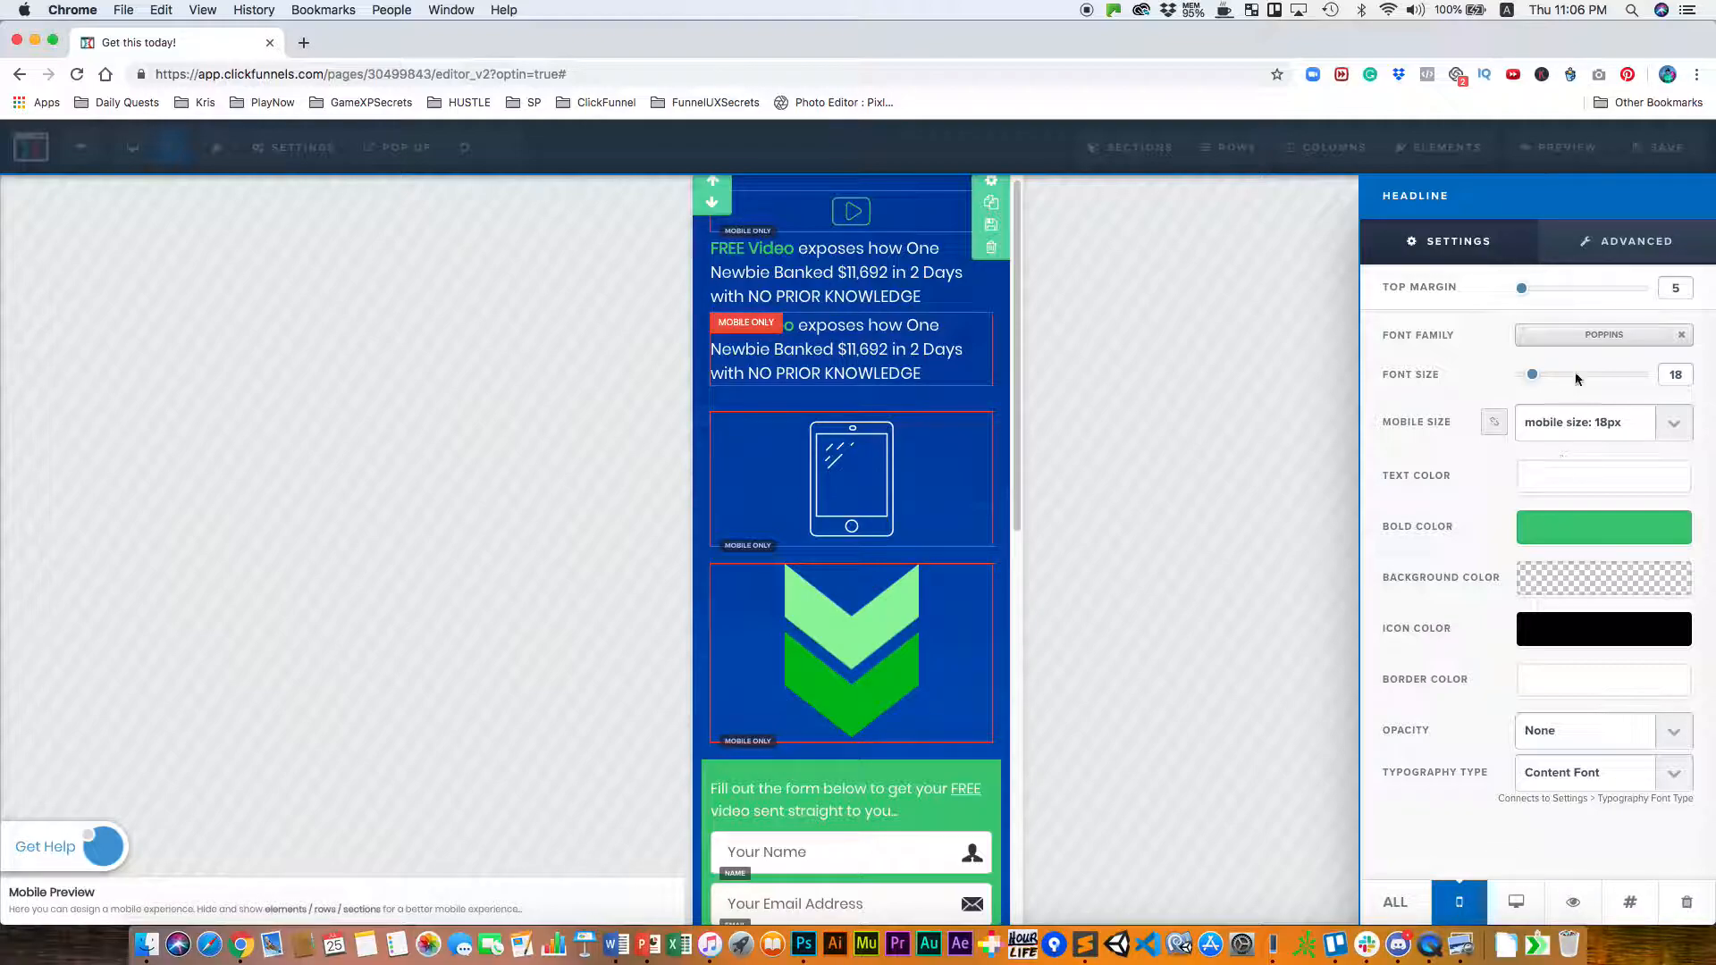
# Center-align all the text of the mobile-only headline.
pyautogui.click(1645, 248)
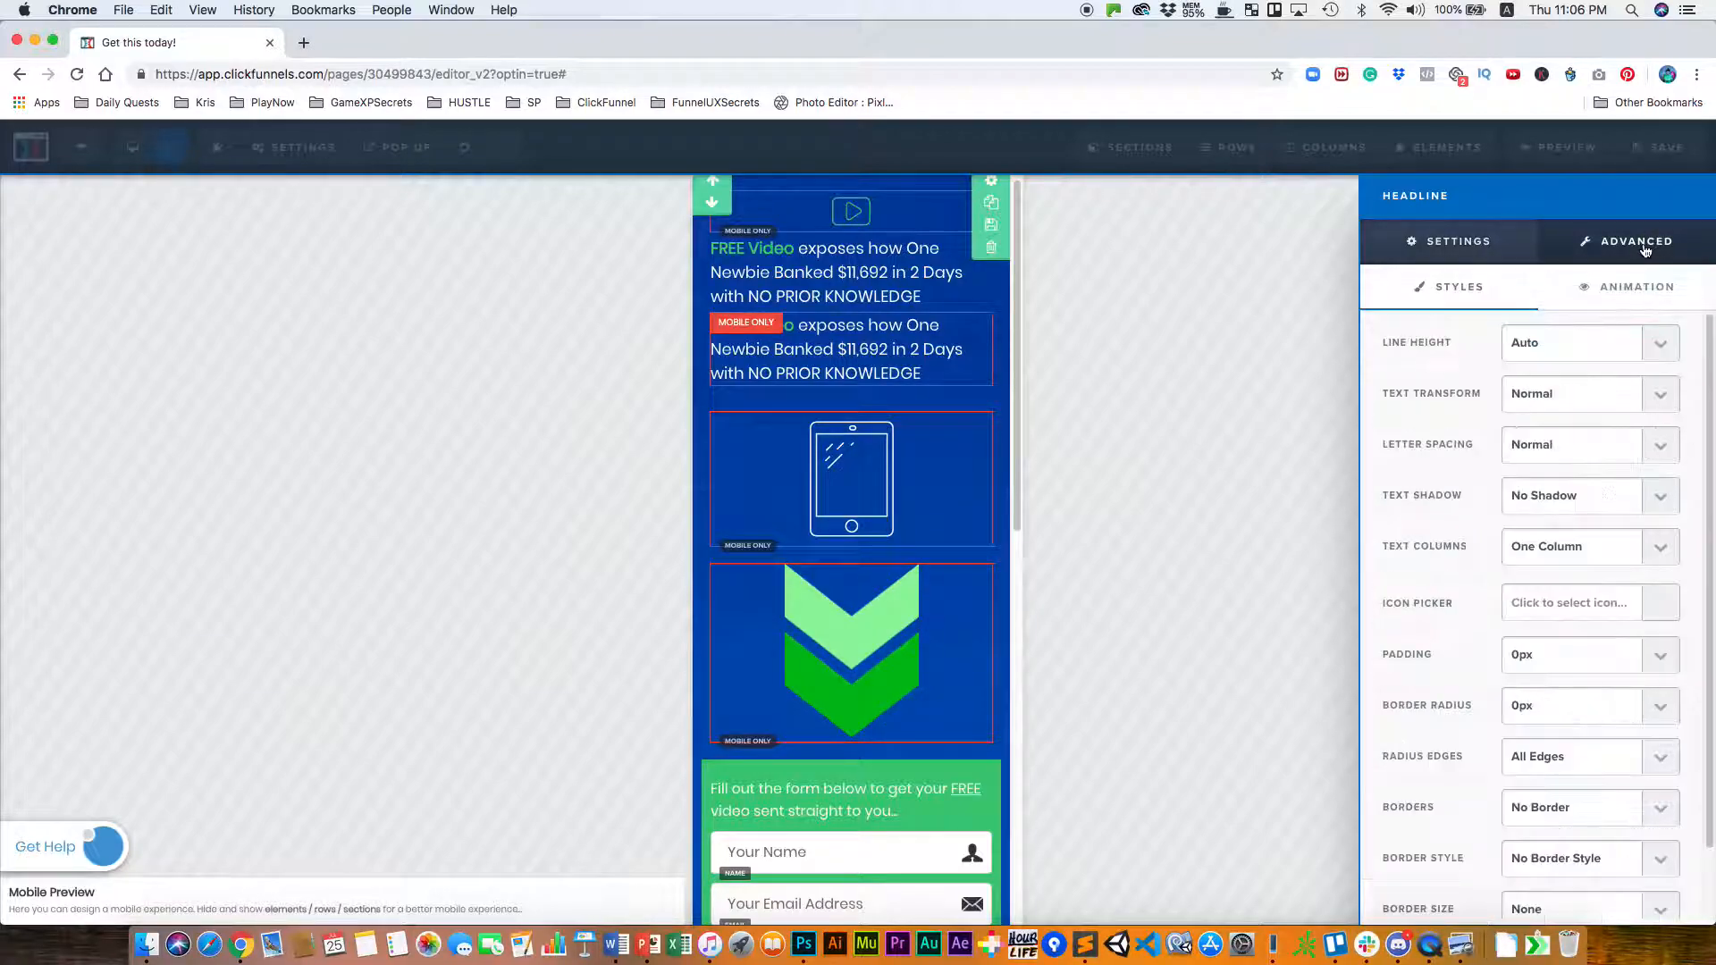
pyautogui.click(818, 340)
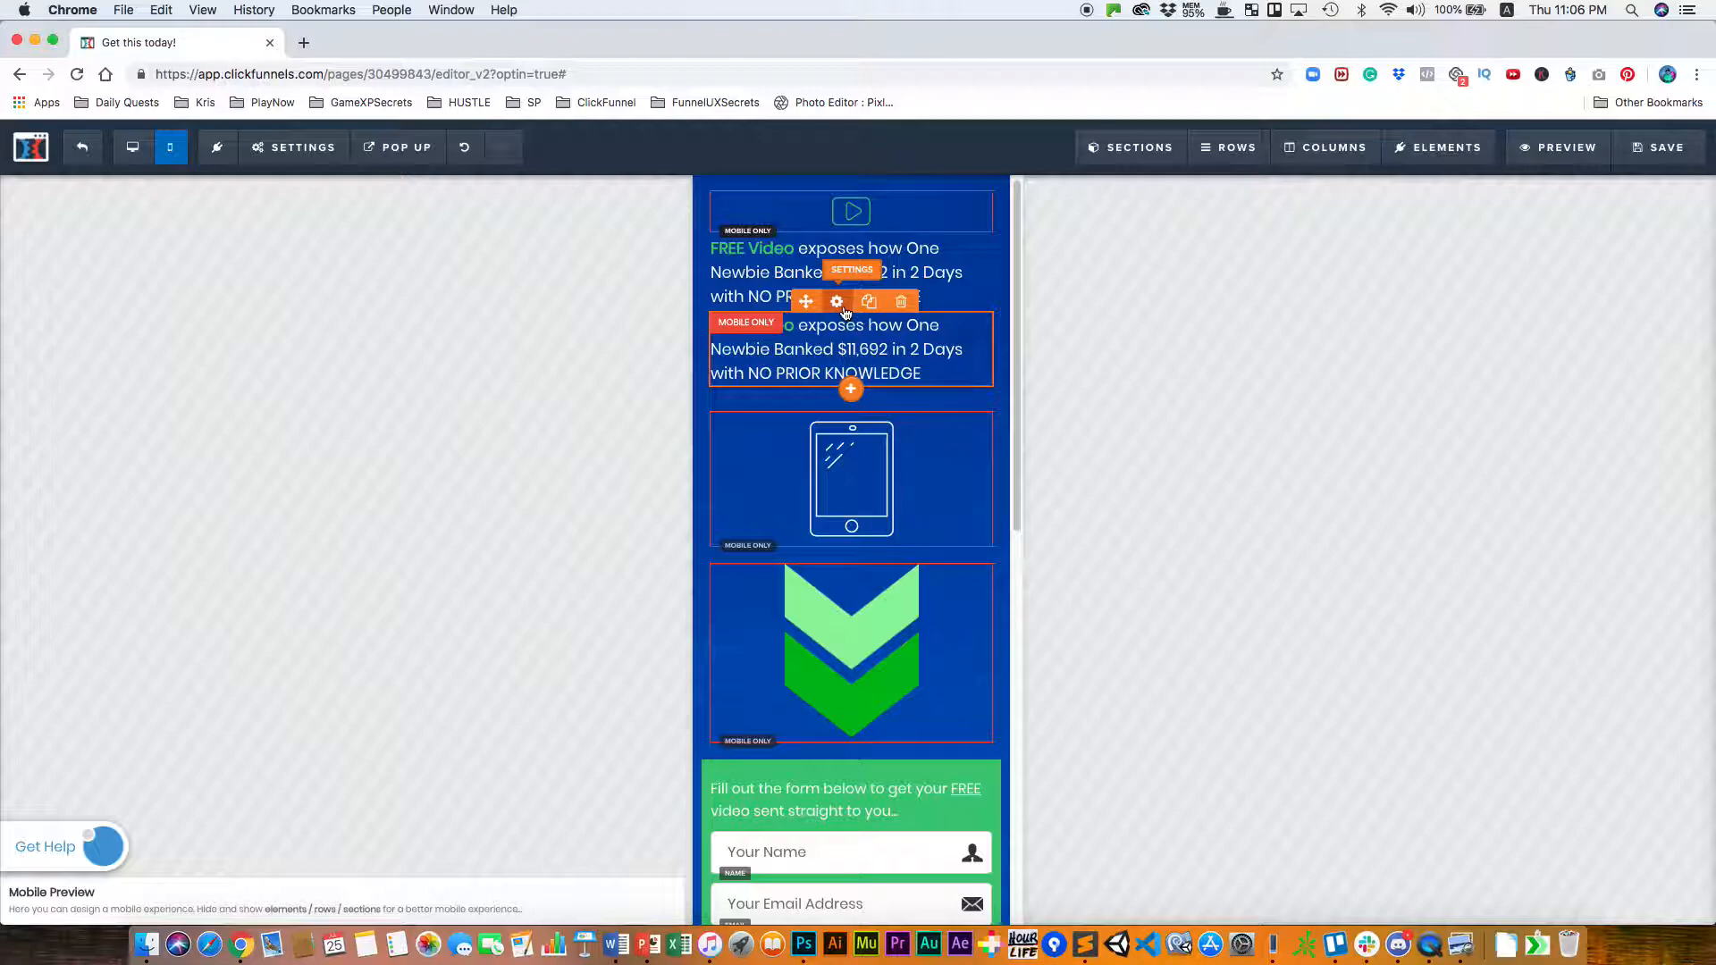
pyautogui.doubleClick(841, 329)
pyautogui.tripleClick(809, 381)
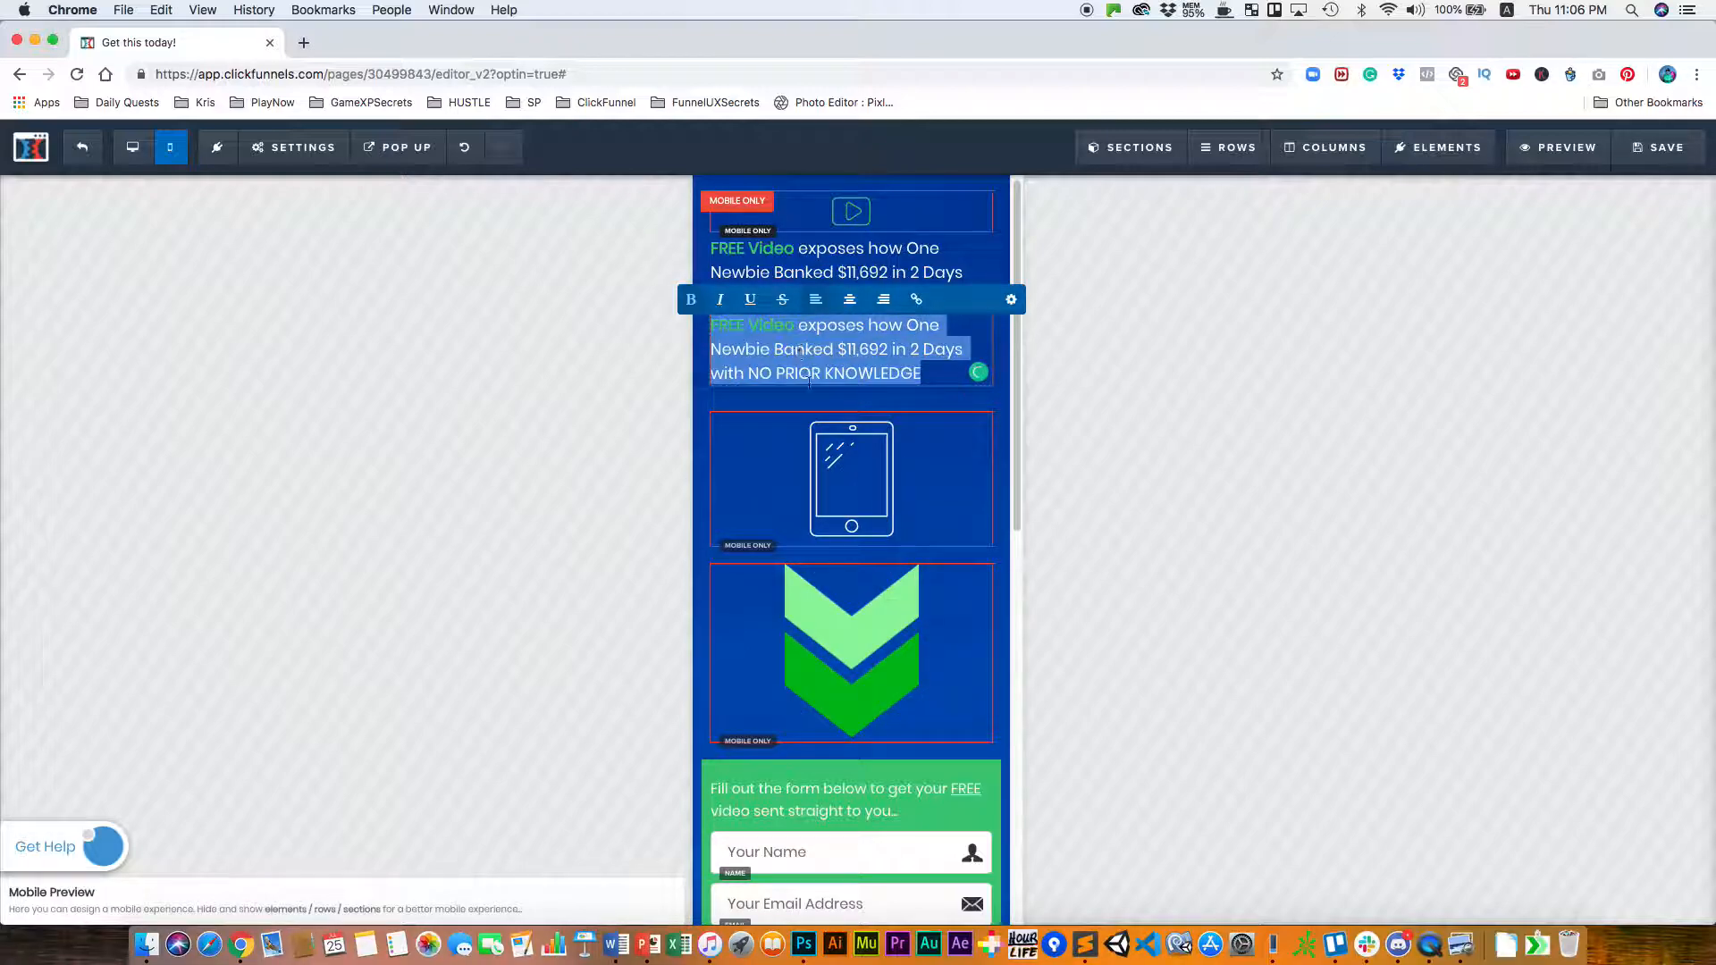
pyautogui.click(850, 299)
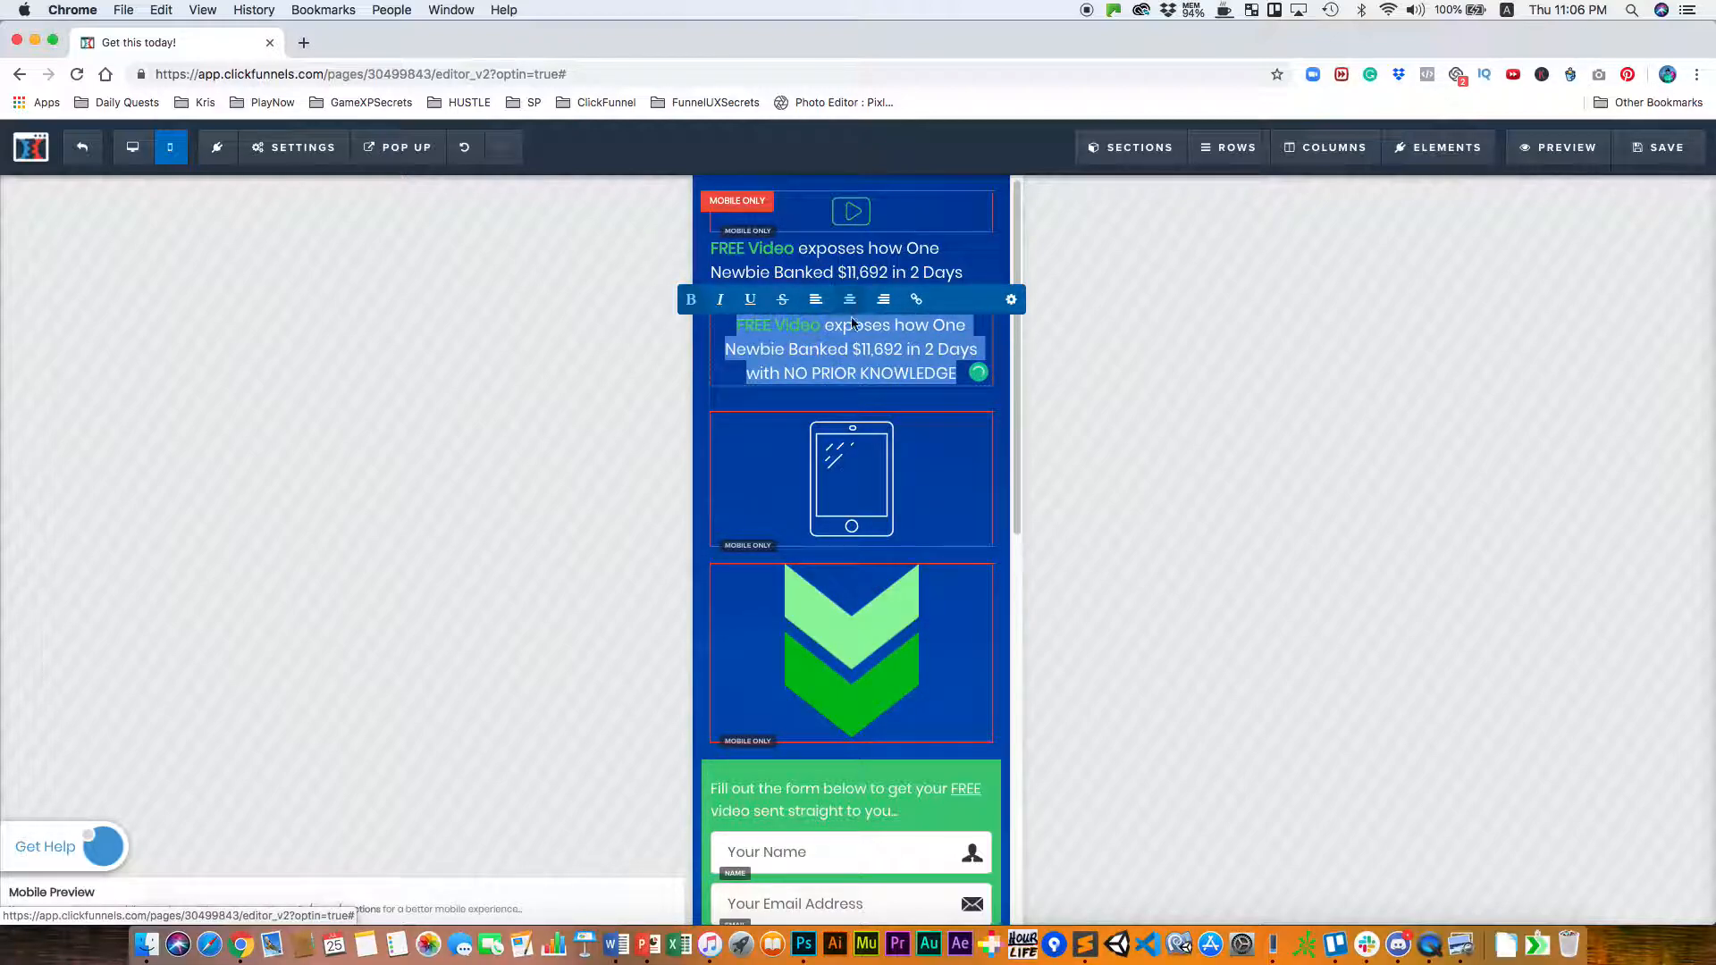
# Make the original left-aligned headline desktop-only, and return to the mobile layout.
pyautogui.click(867, 258)
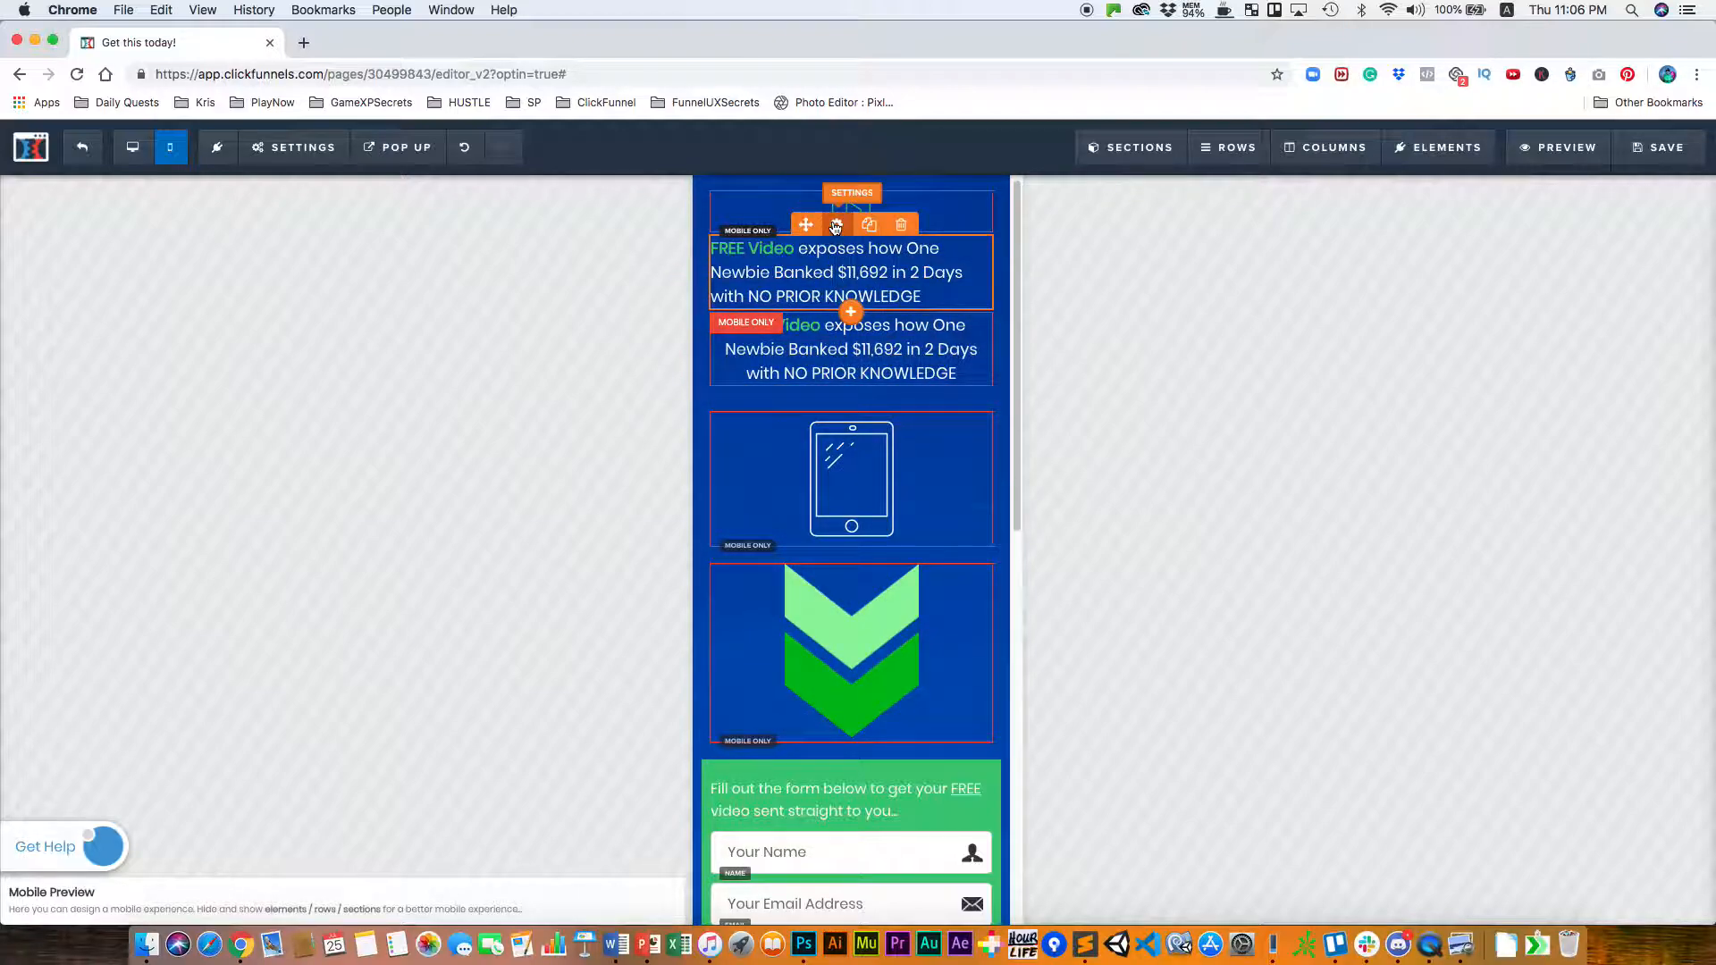
pyautogui.click(833, 231)
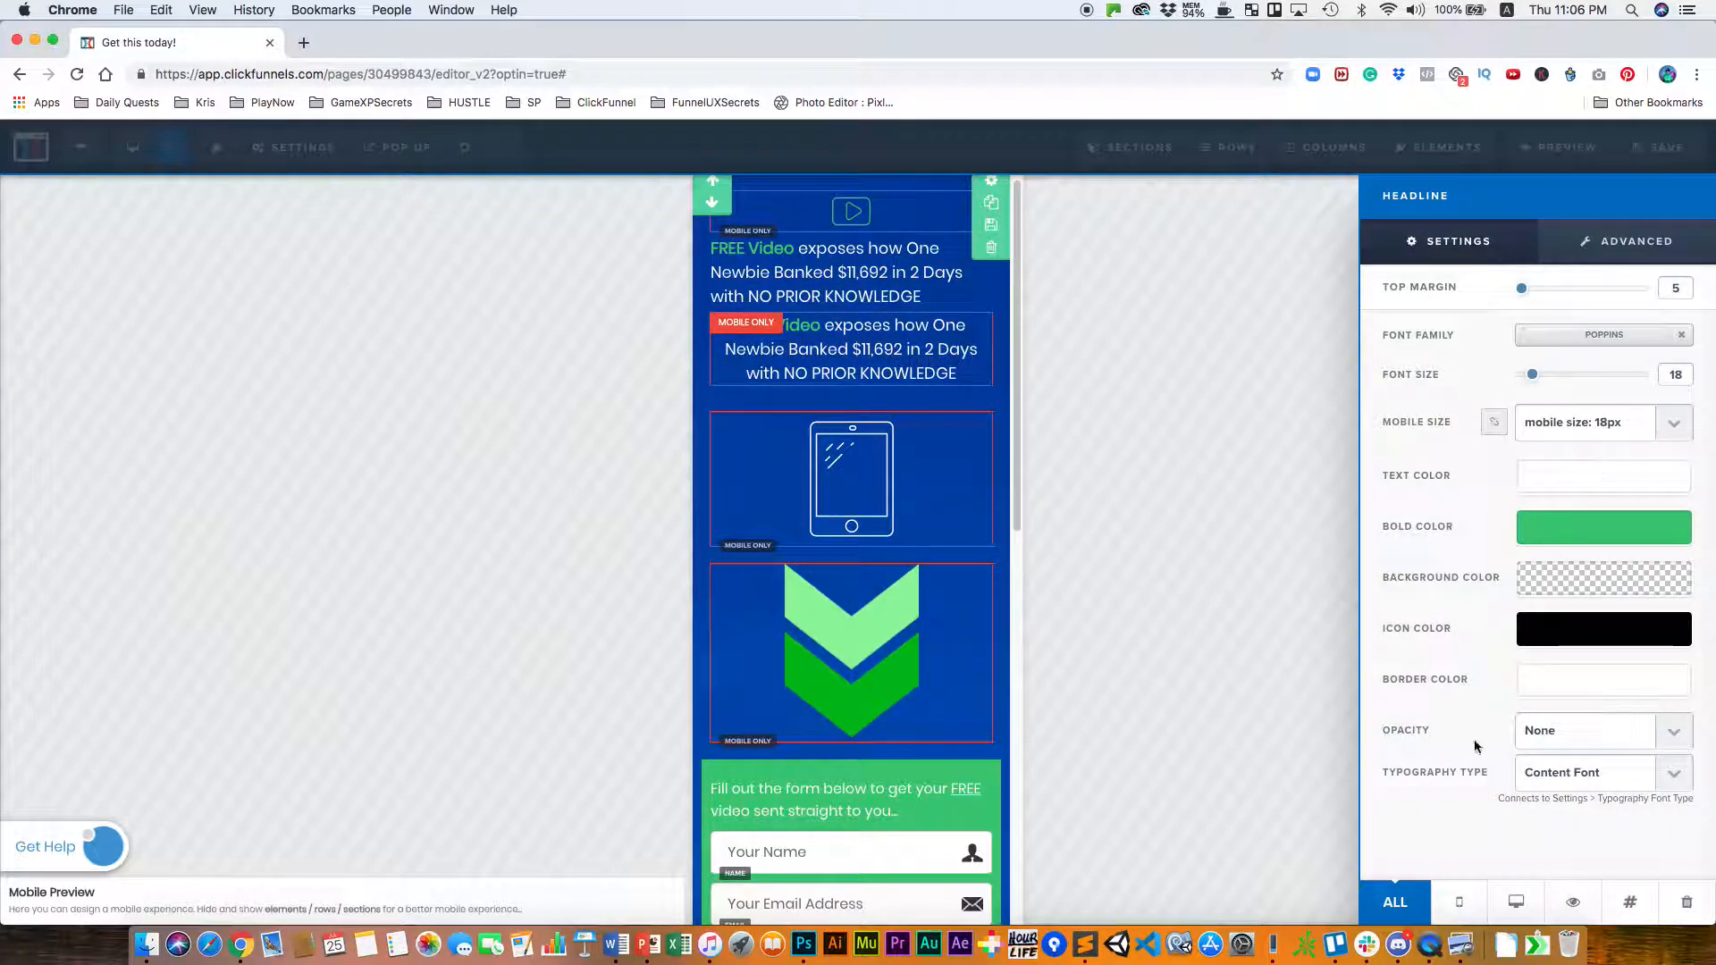
pyautogui.click(1515, 903)
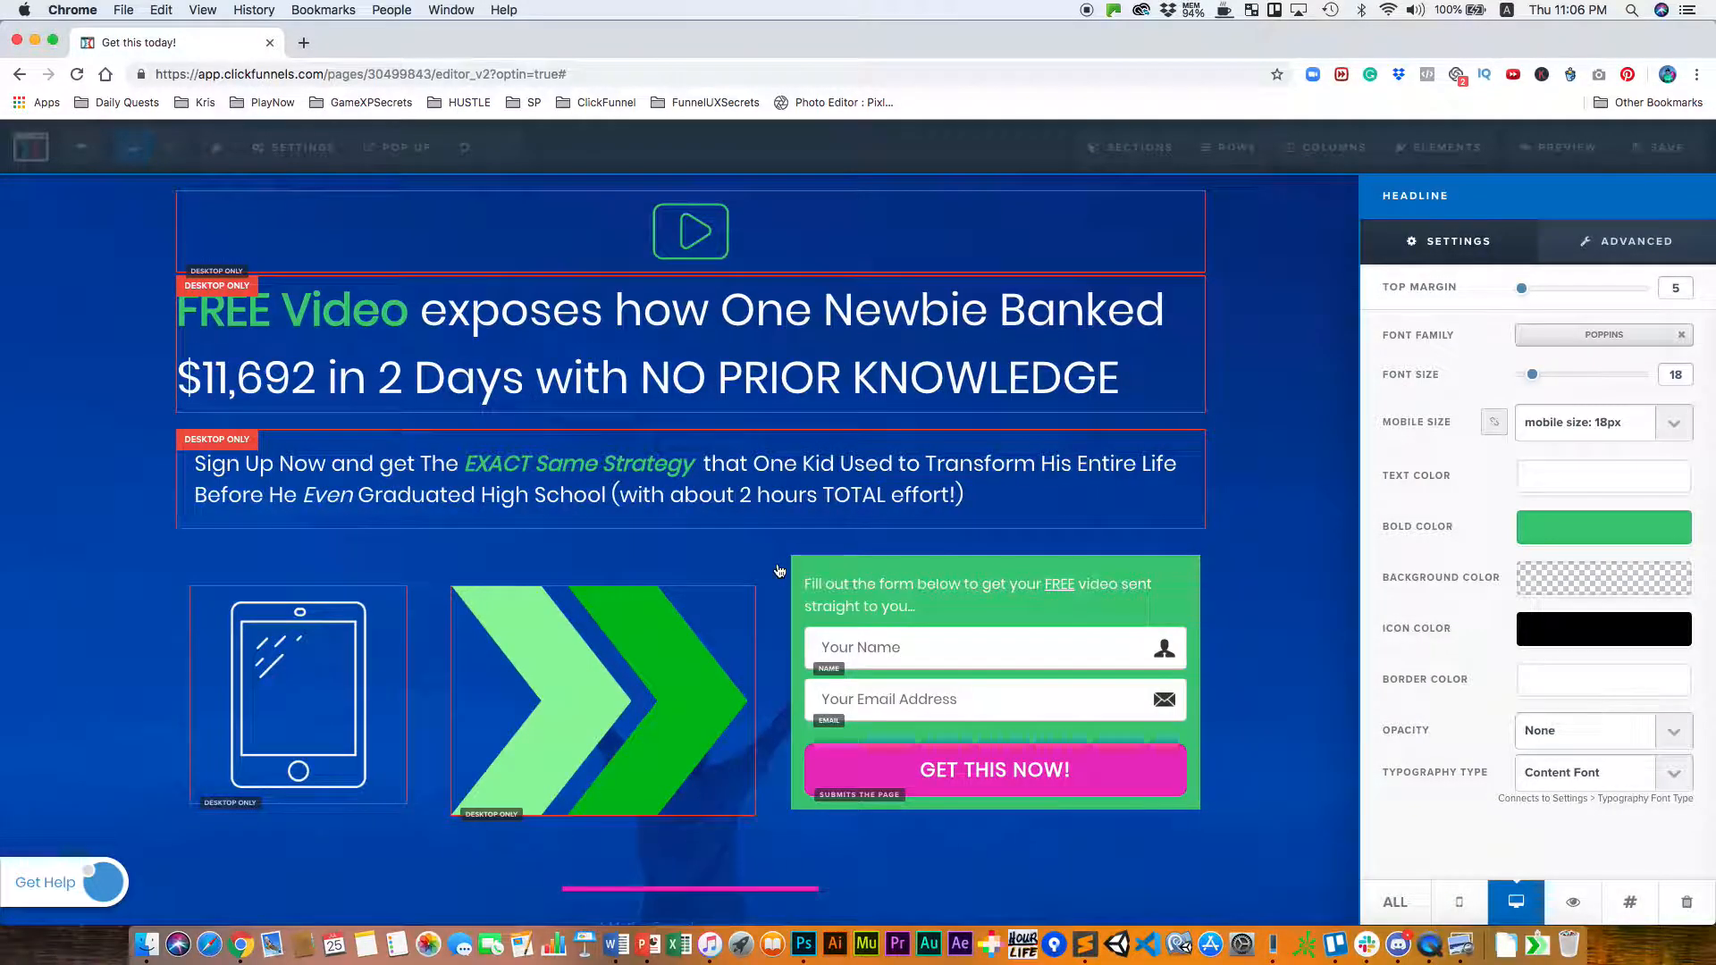
pyautogui.click(1313, 502)
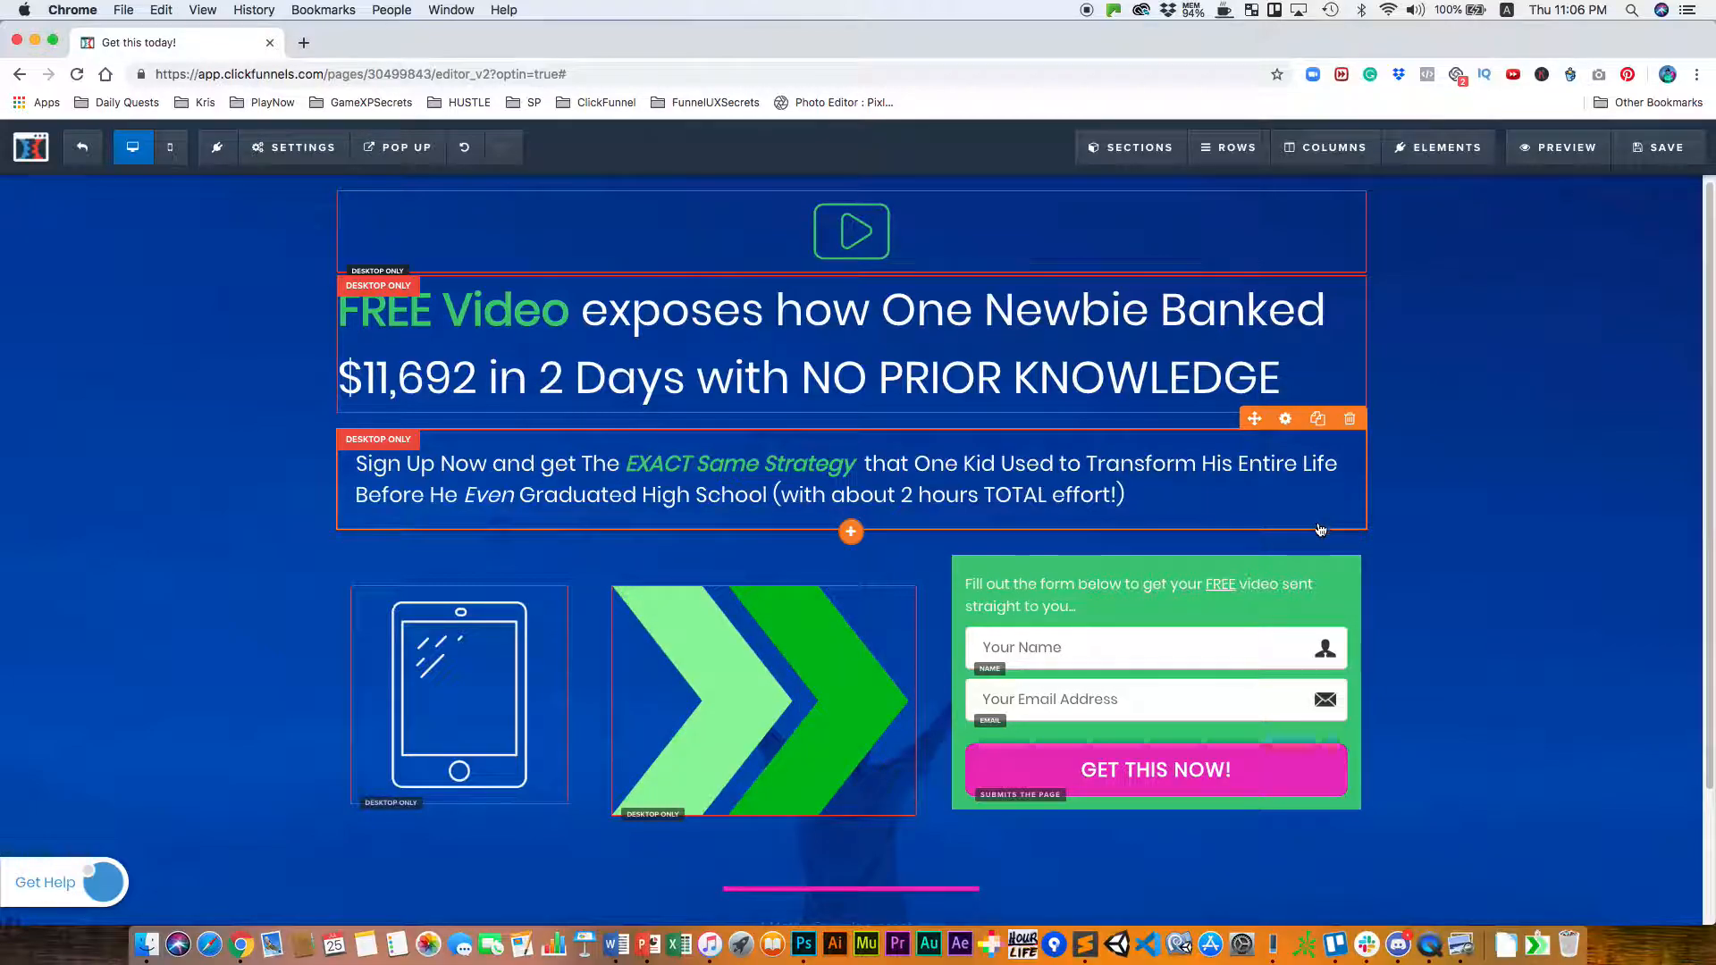
pyautogui.click(170, 147)
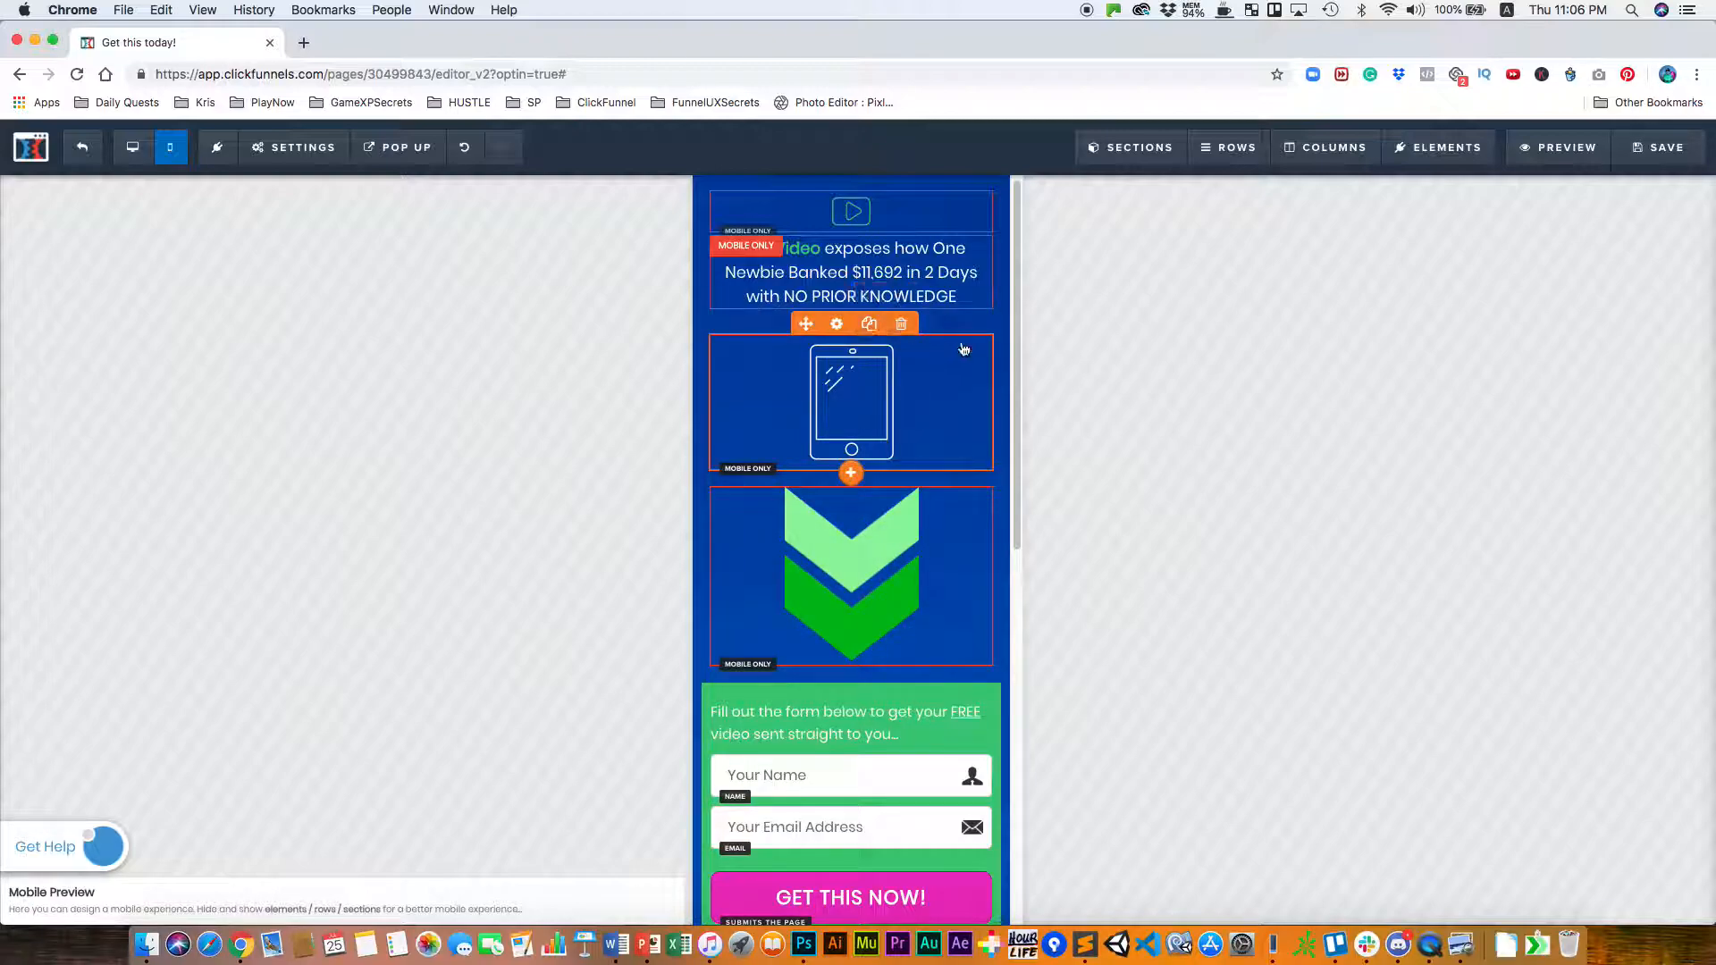
# Set the top padding of the Form row holding the images and opt-in form to 0, and switch to the desktop layout.
pyautogui.click(893, 305)
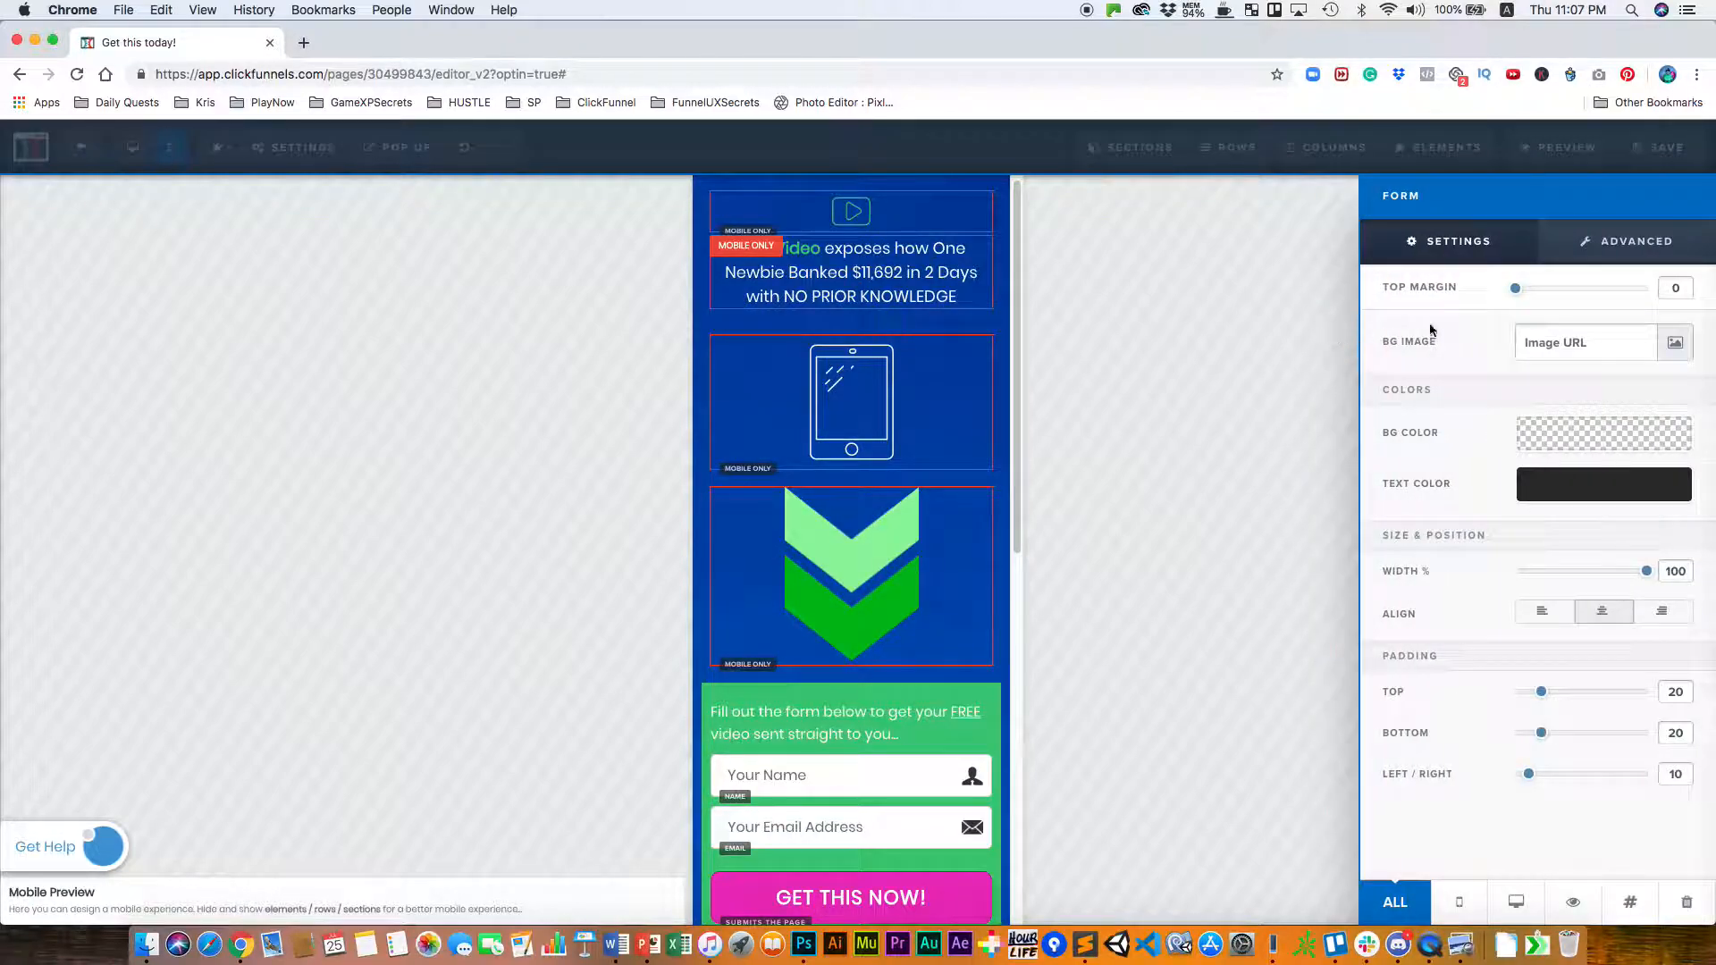
pyautogui.moveTo(1541, 693); pyautogui.dragTo(1441, 692)
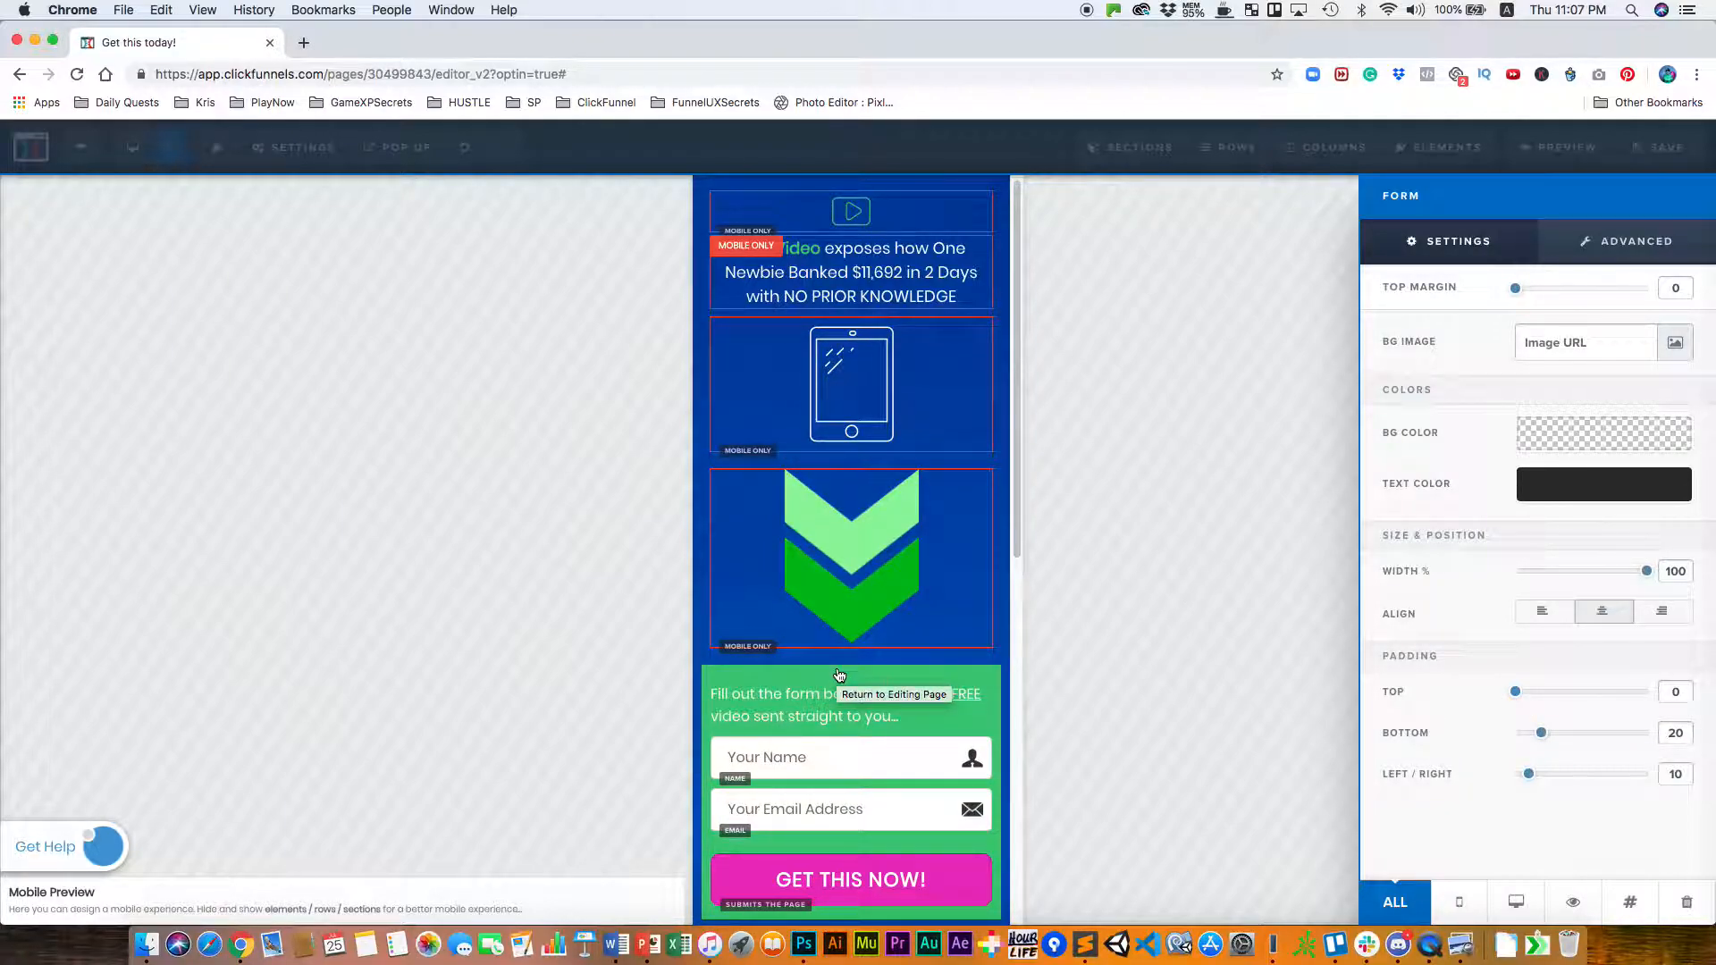
pyautogui.click(1183, 391)
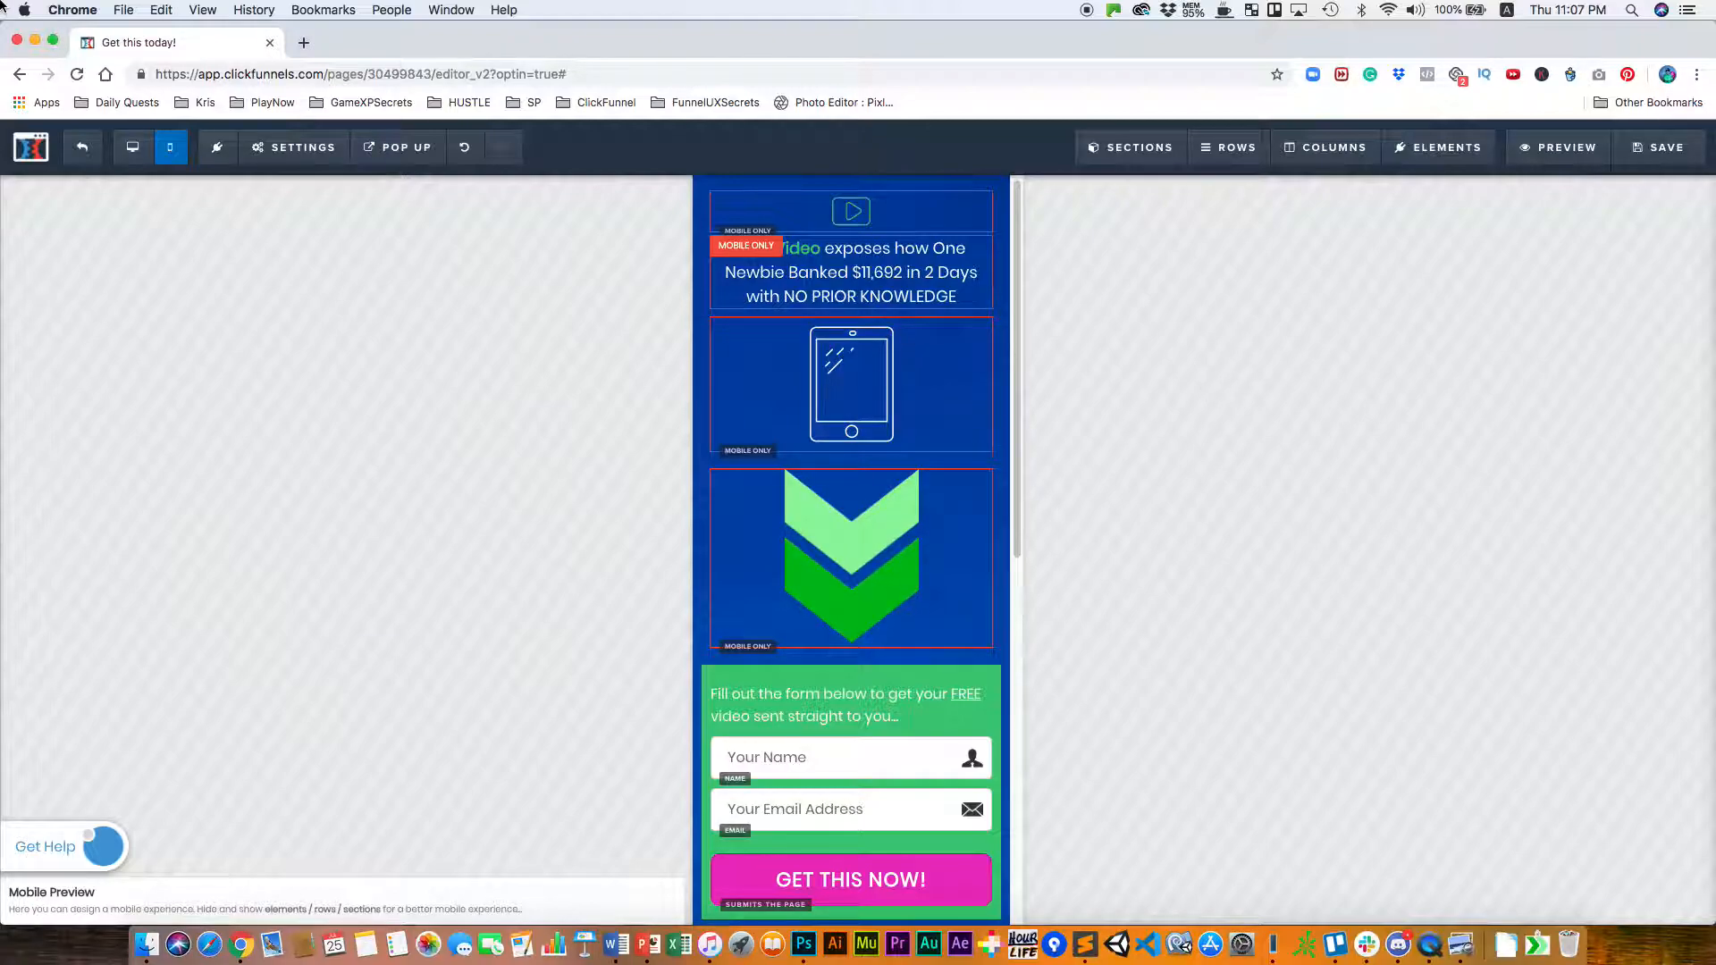
pyautogui.moveTo(318, 168)
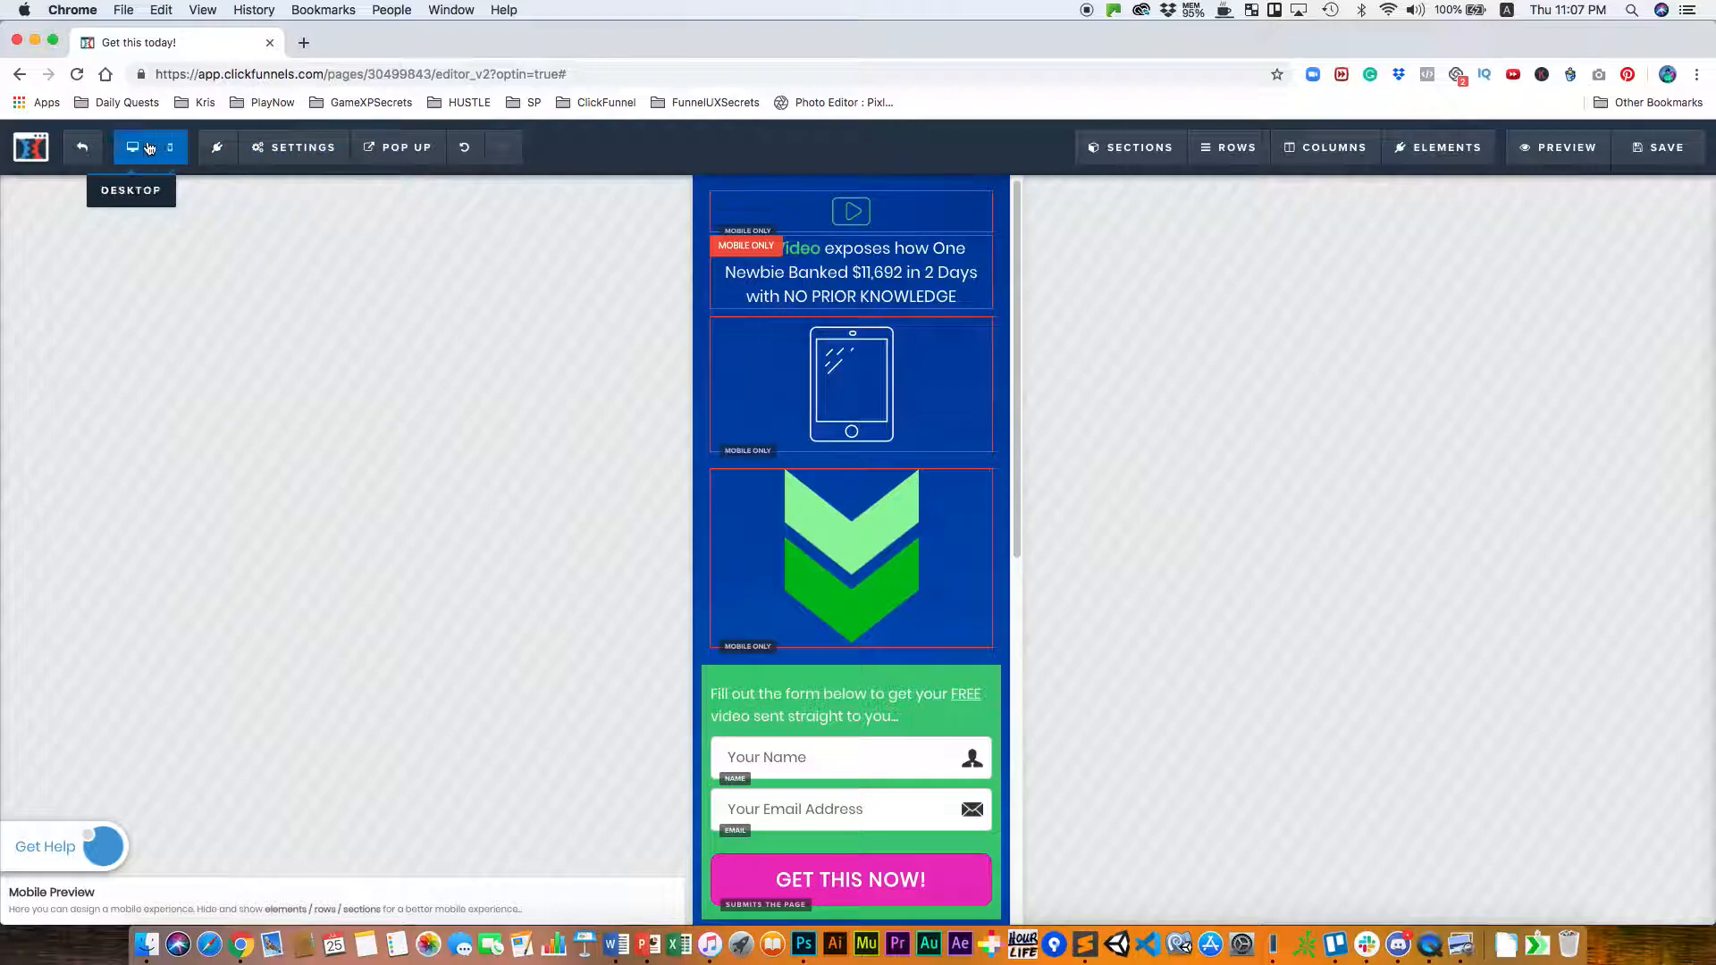
pyautogui.click(148, 149)
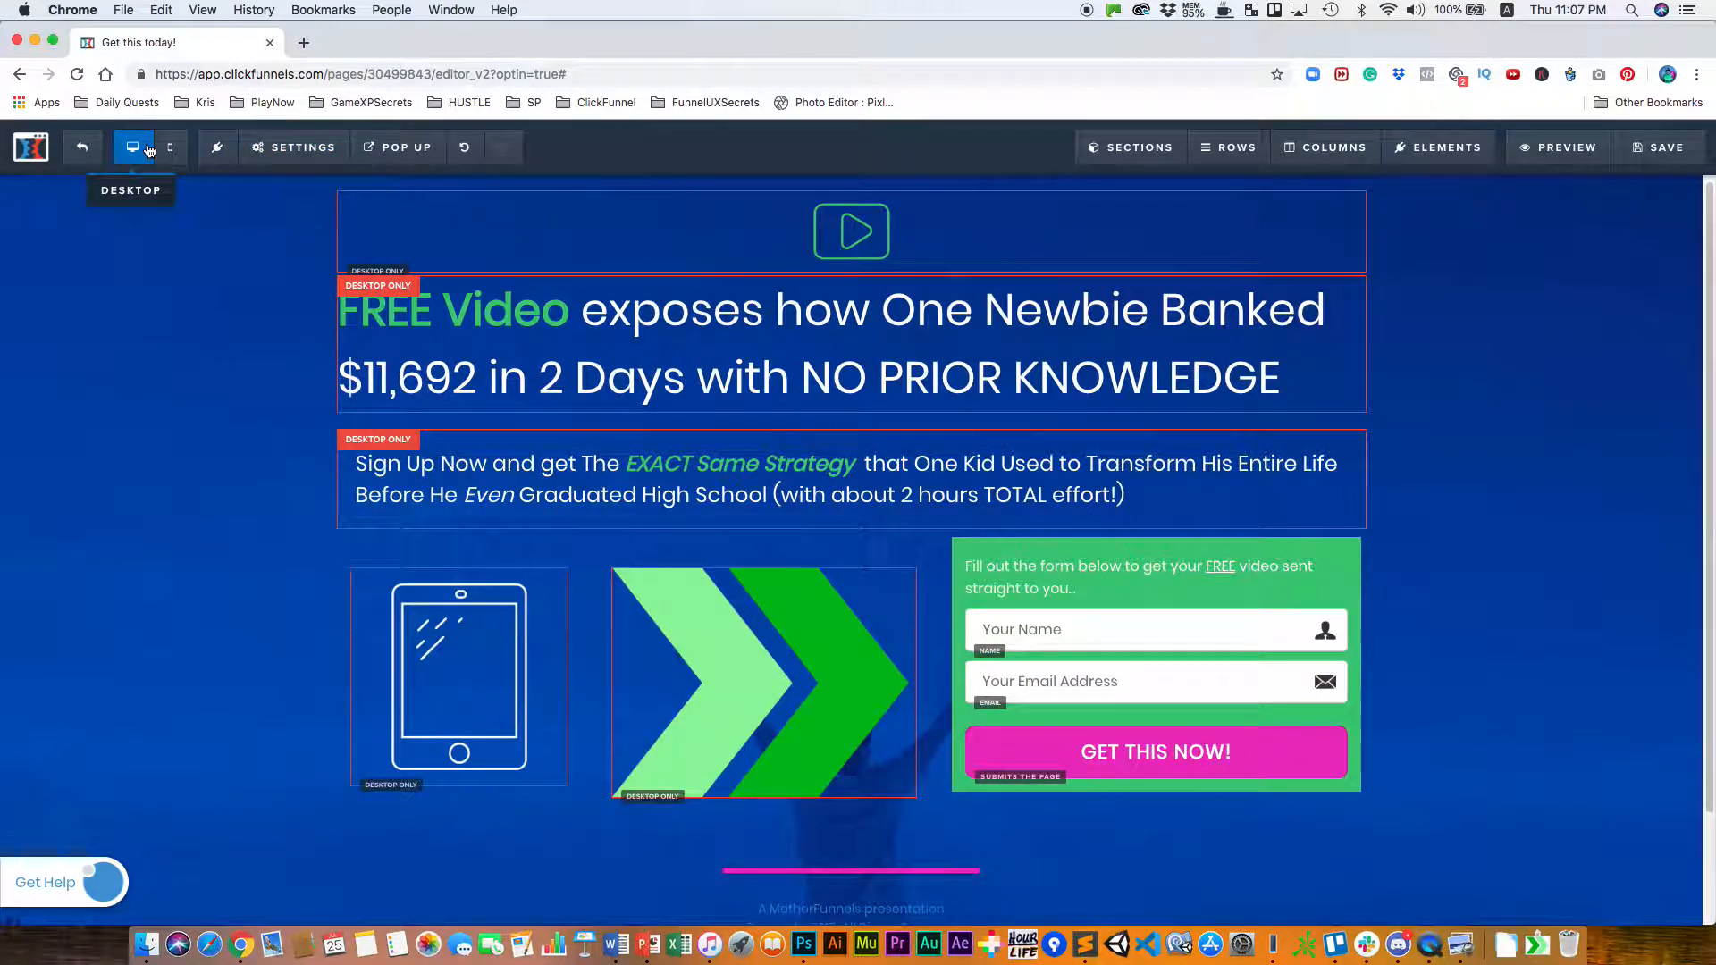